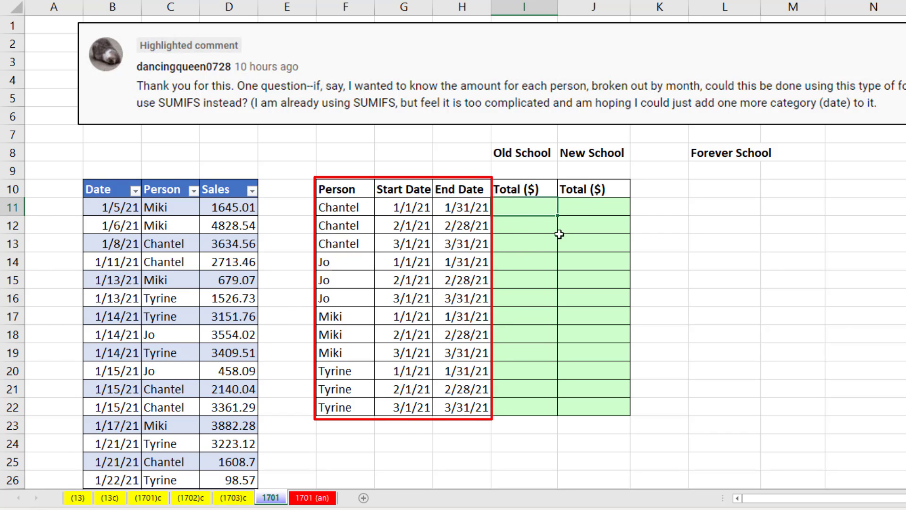
- In I11, begin =SUMIFS(SalesTable[Sales],SalesTable[Person],F11 for Chantel's January total
type("=s")
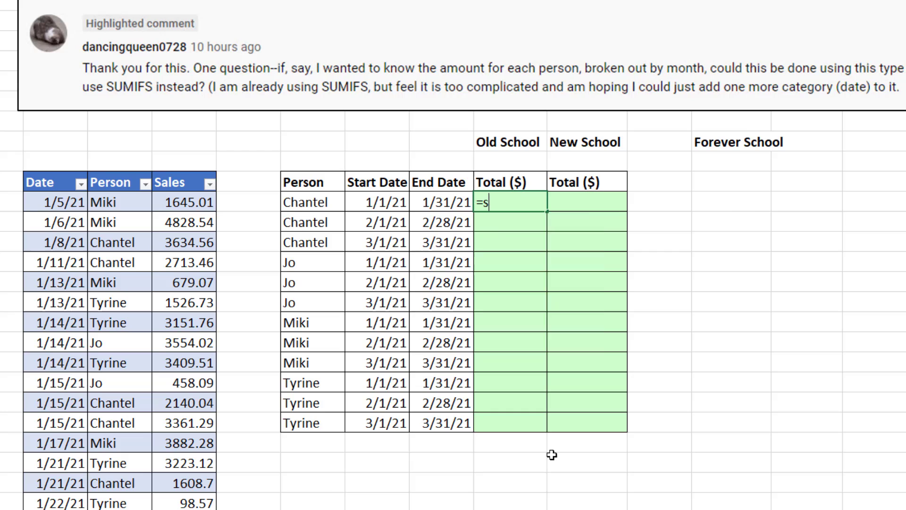
type("umifs")
key("Tab")
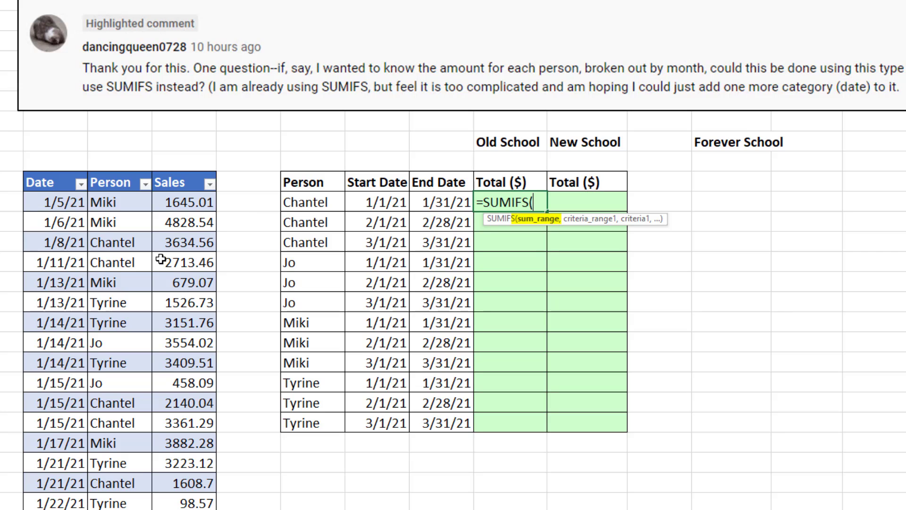
left_click(188, 169)
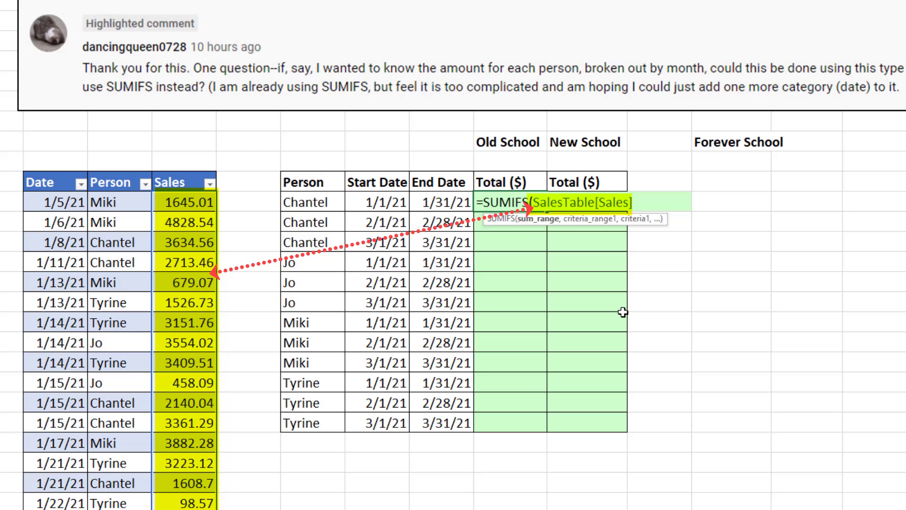
type(",")
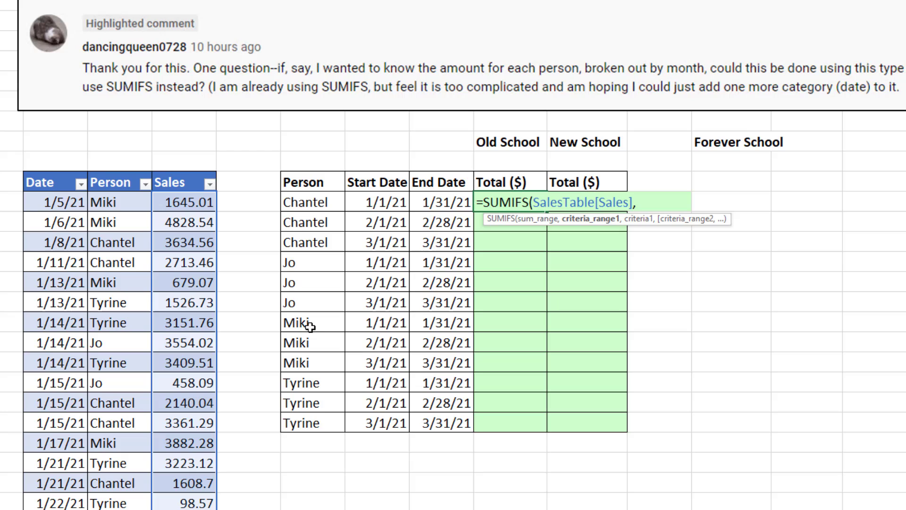
left_click(114, 171)
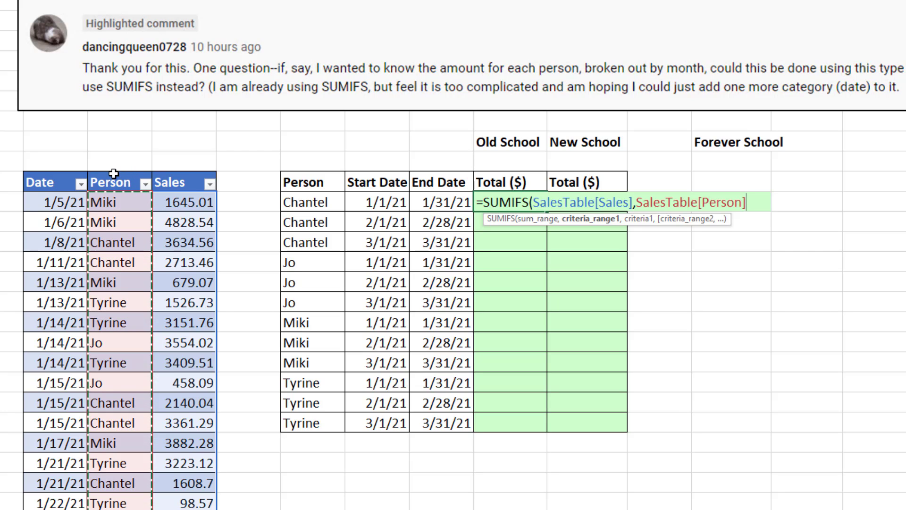
type(",")
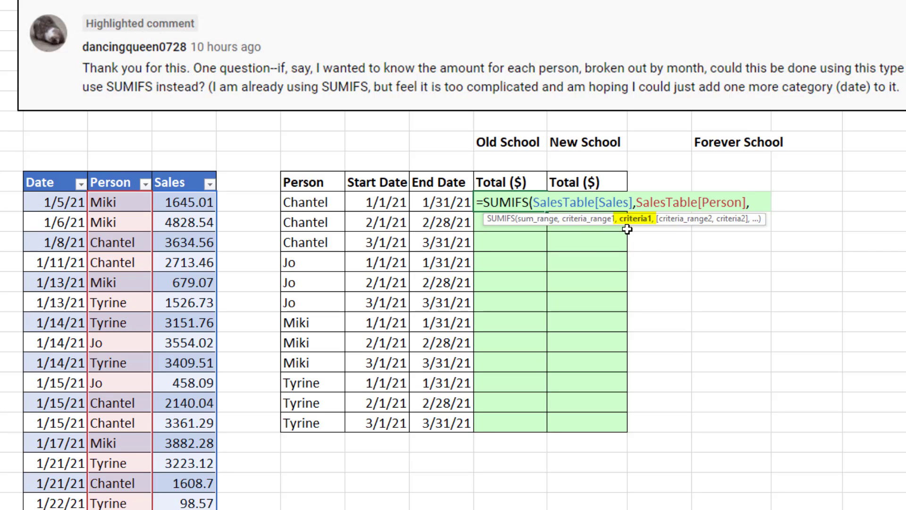
left_click(319, 202)
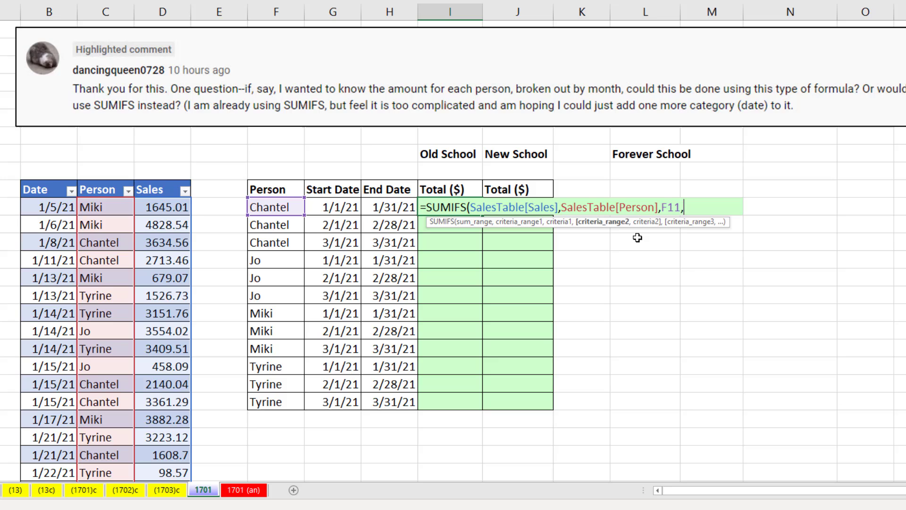
- Add the condition SalesTable[Date] ">="&G11 for the start date
type(",")
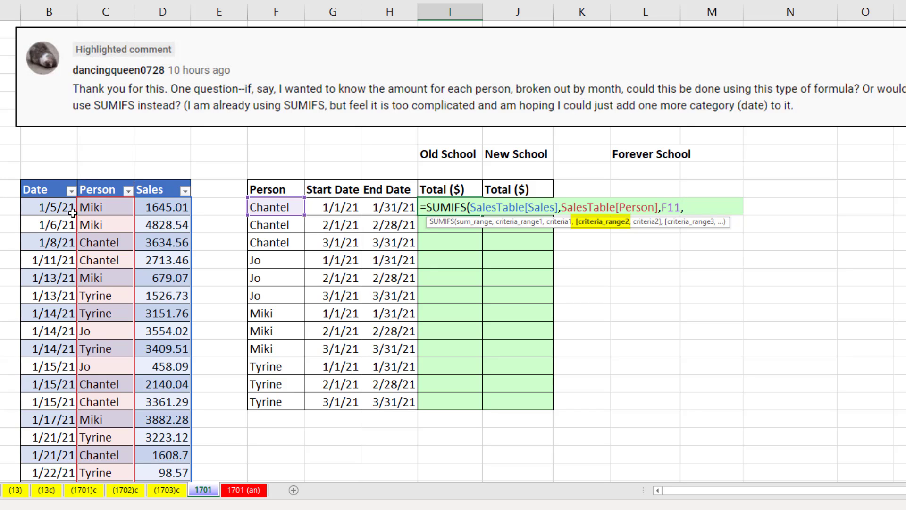
left_click(47, 179)
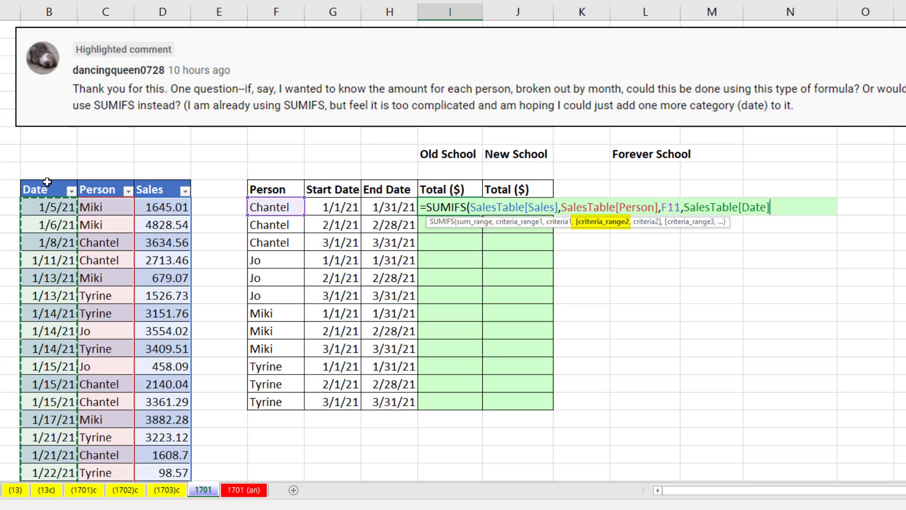
type(",")
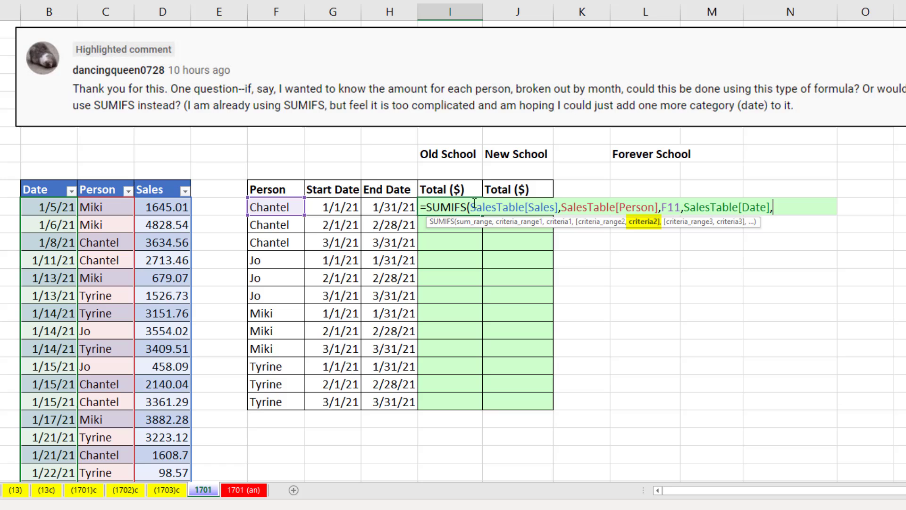
left_click(343, 205)
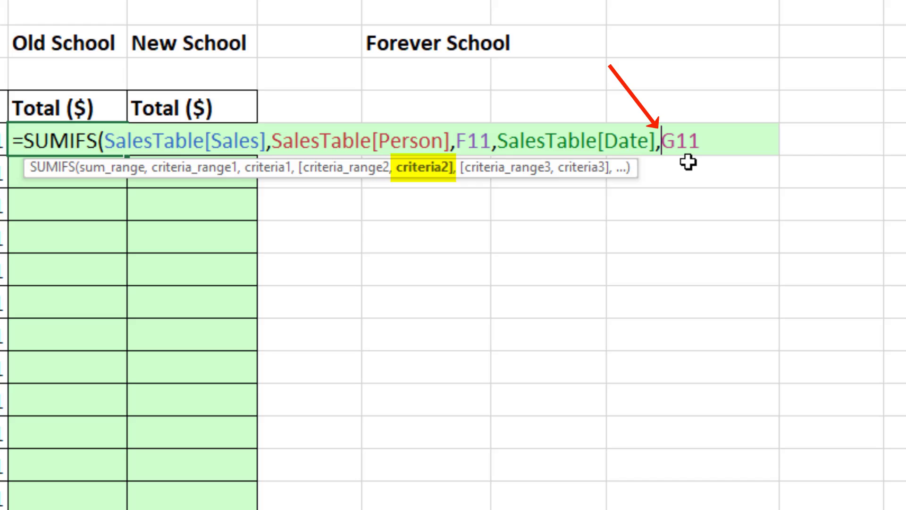
type("\">=")
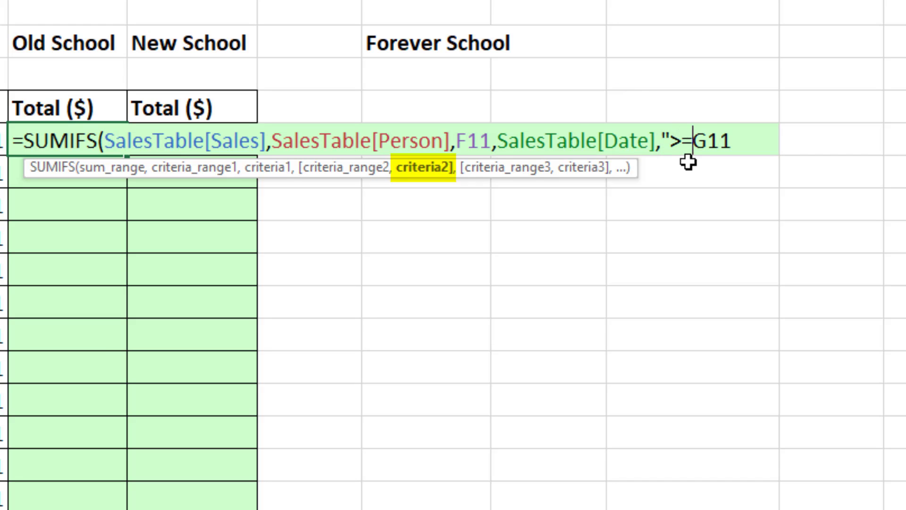
type("\"")
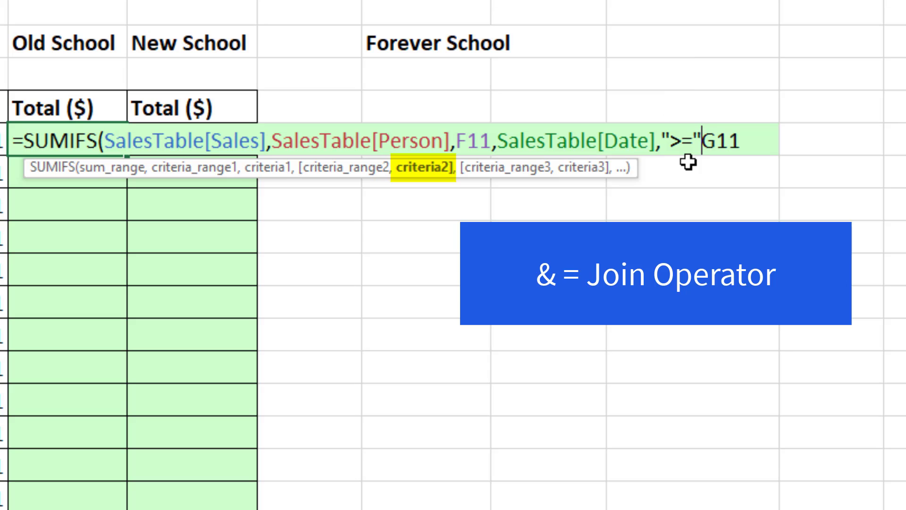
type("&")
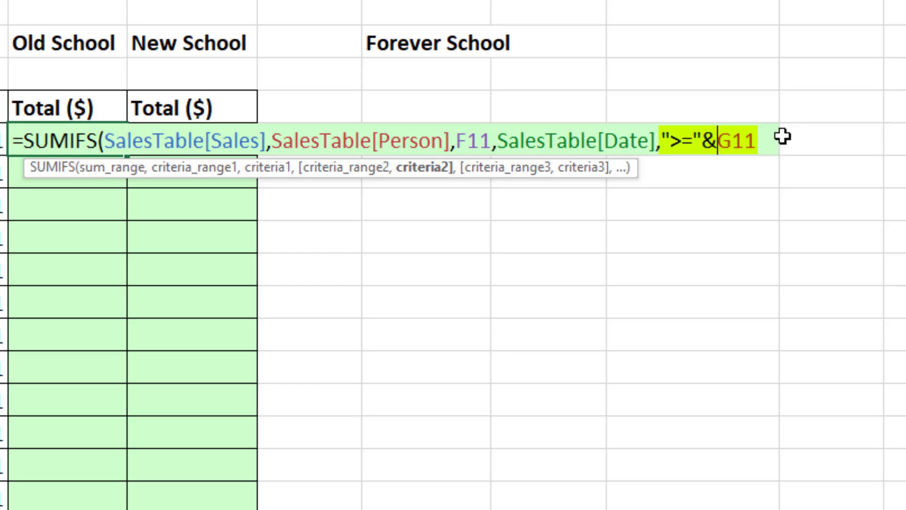
left_click(774, 138)
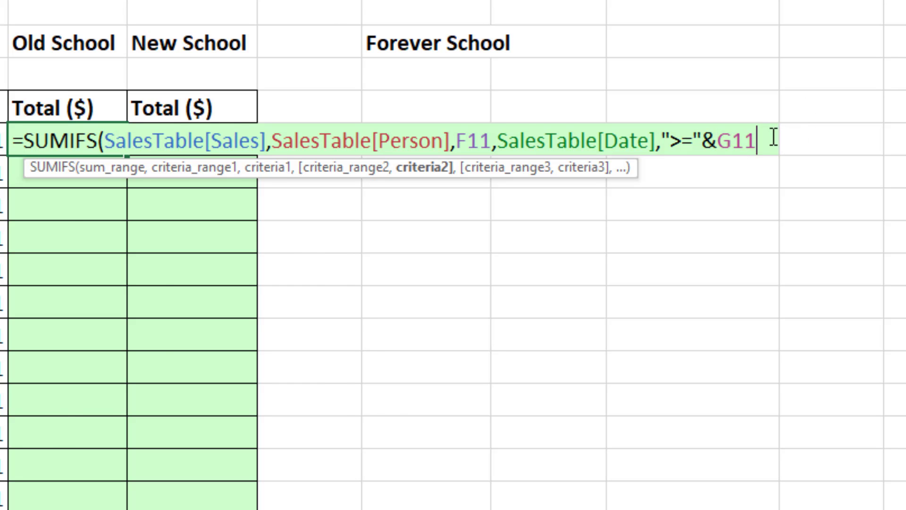
- Add the condition SalesTable[Date] "<="&H11 for the end date
type(",")
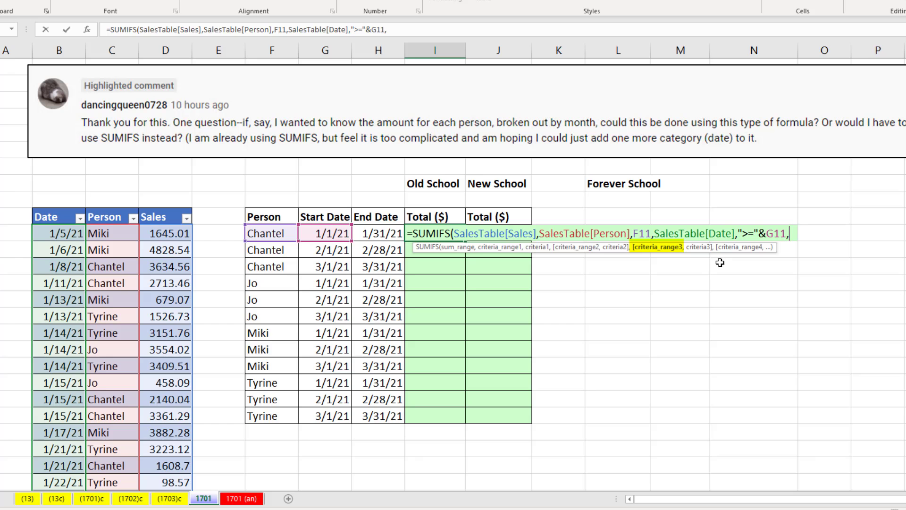
left_click(65, 206)
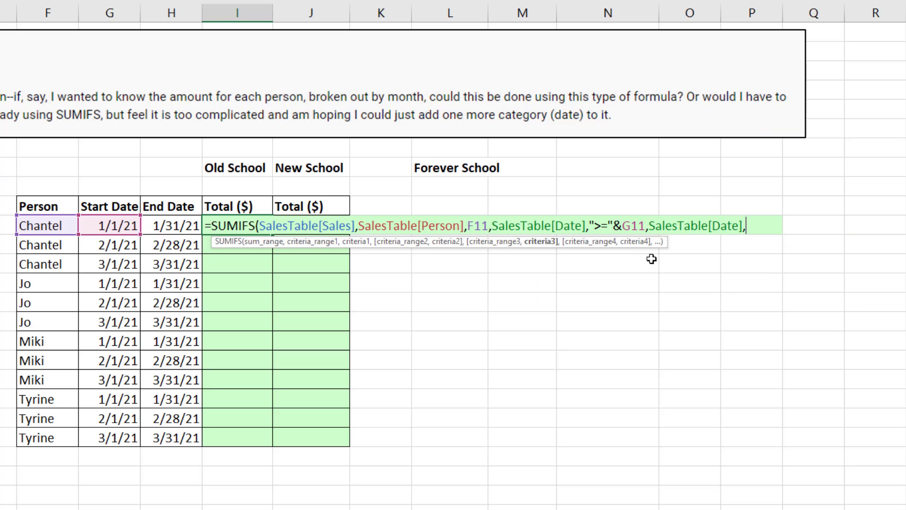
type(",")
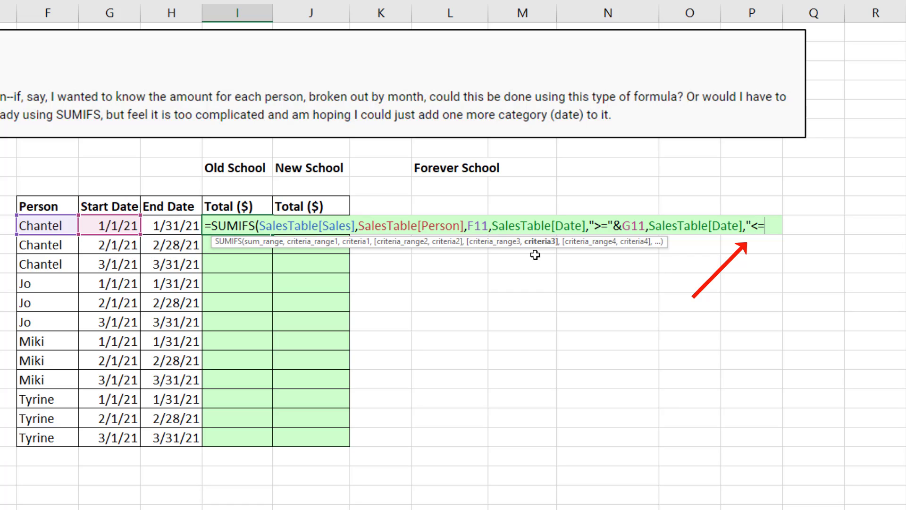
type("\"<=\"")
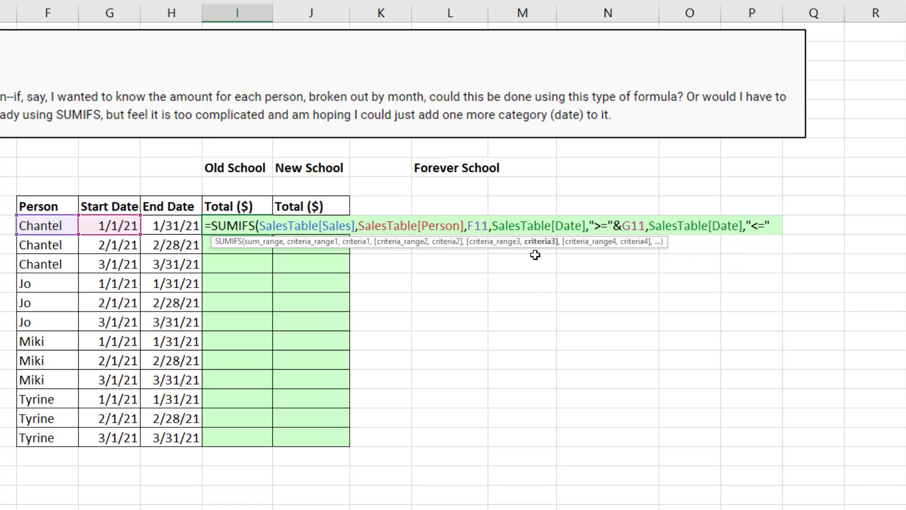
type("&")
left_click(171, 226)
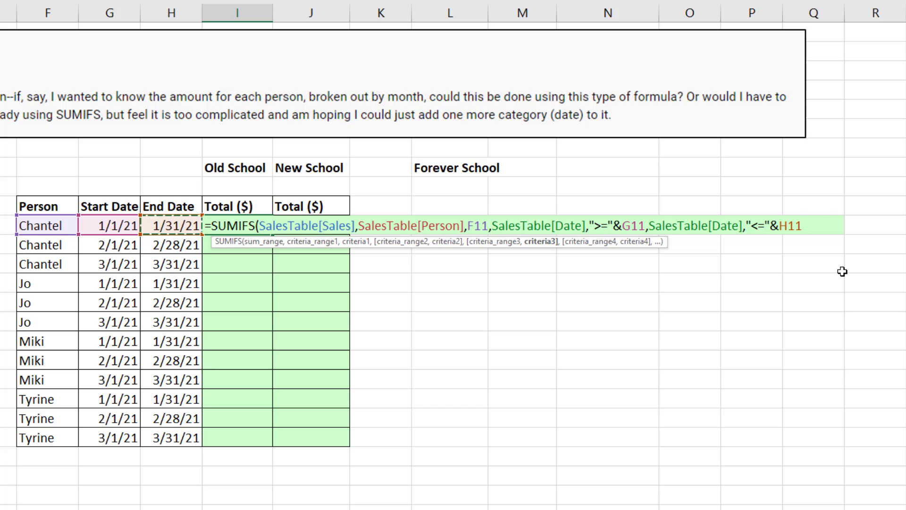
- Close and enter the SUMIFS, fill it down all twelve rows, and check the last Tyrine total
type(")")
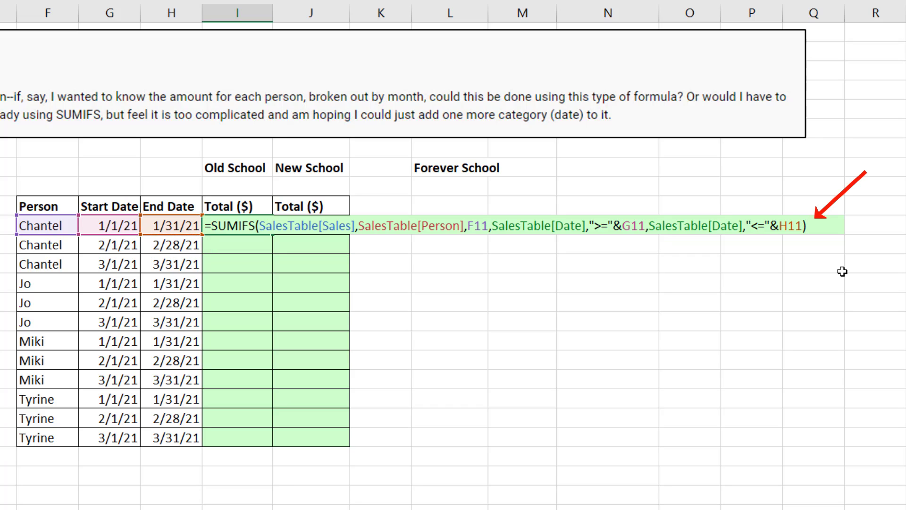
key("ctrl+Return")
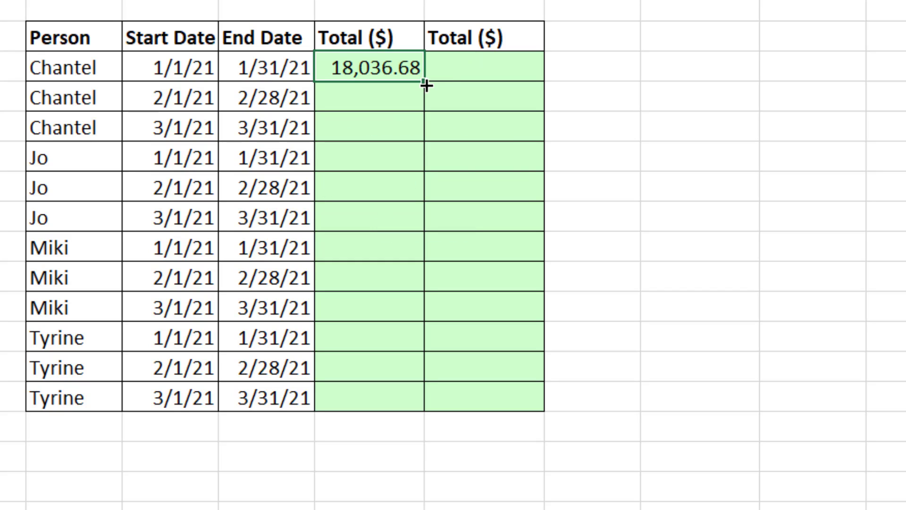
double_click(424, 82)
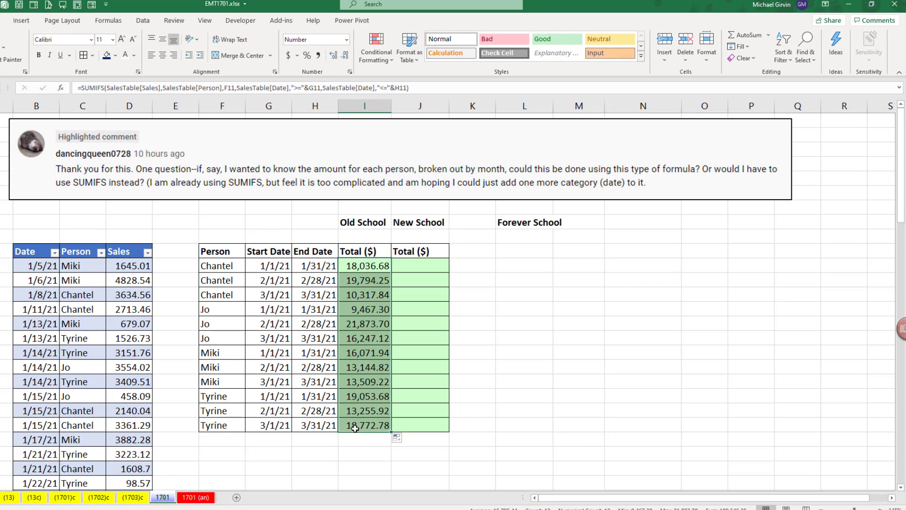
left_click(354, 426)
key("F2")
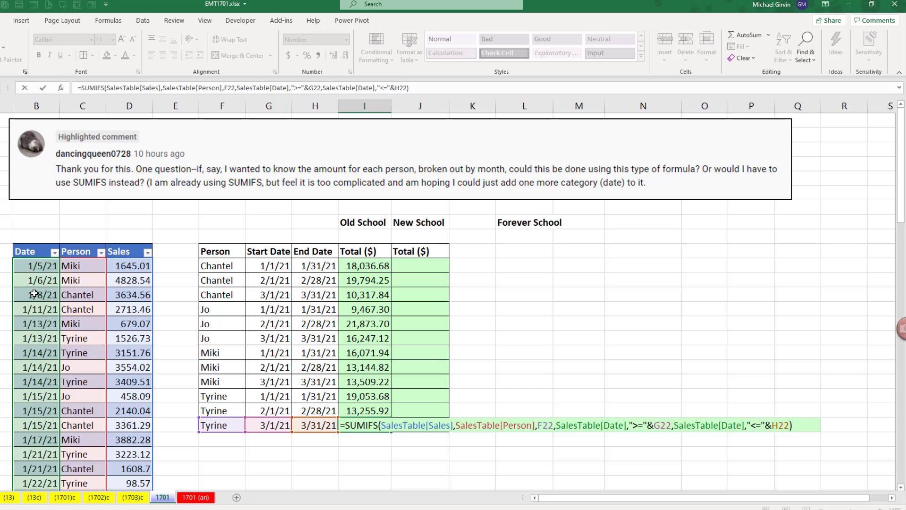
key("Return")
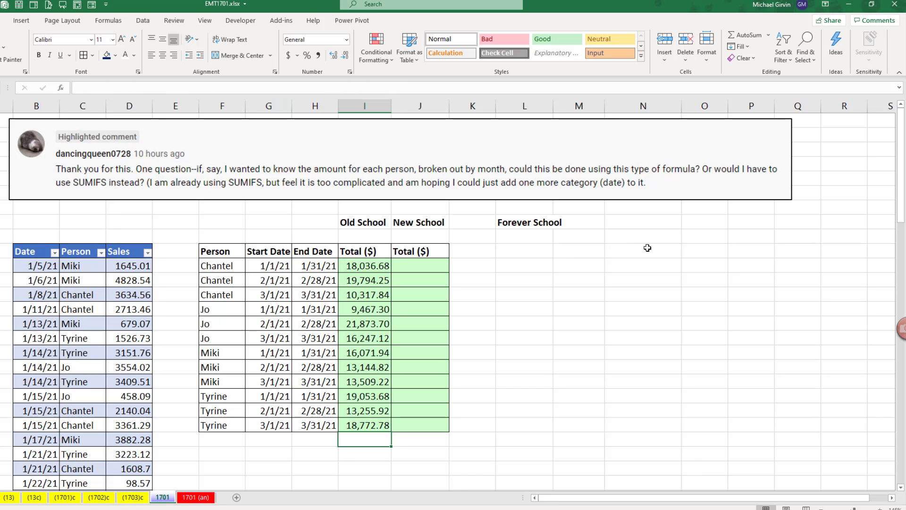
- In J11, start a SUMIFS of SalesTable[Sales] with Date ">="&G11:G22
left_click(429, 267)
left_click(429, 267)
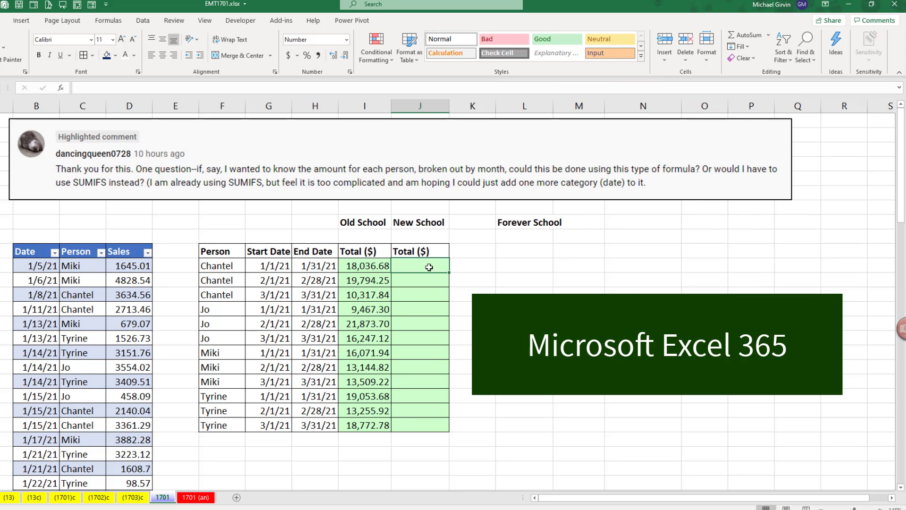
type("=sumifs")
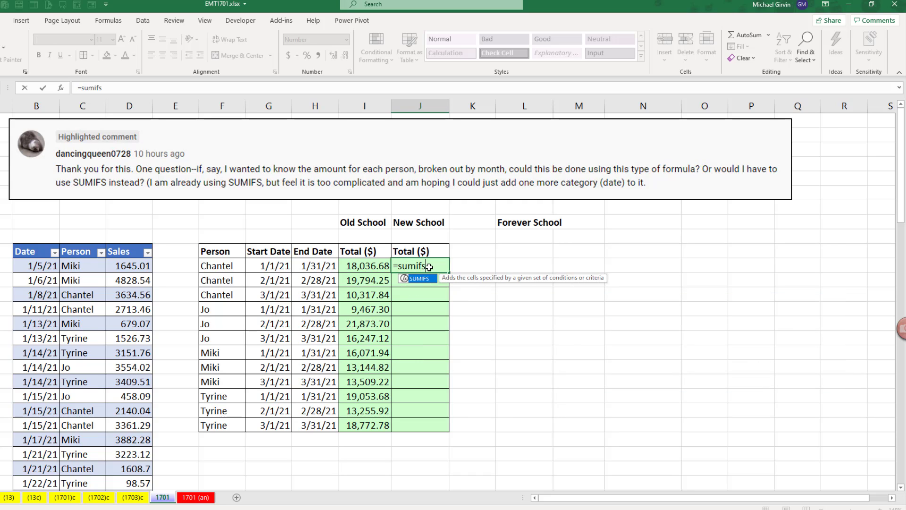
key("Tab")
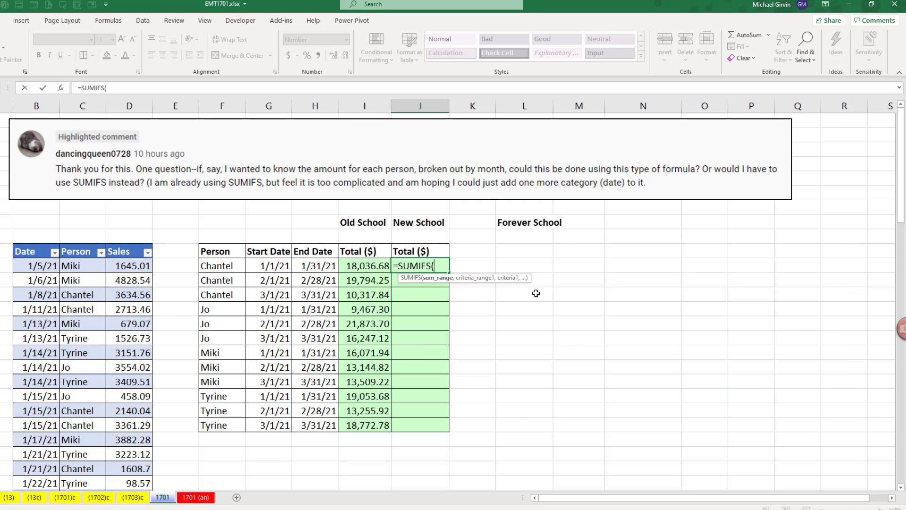
left_click(140, 242)
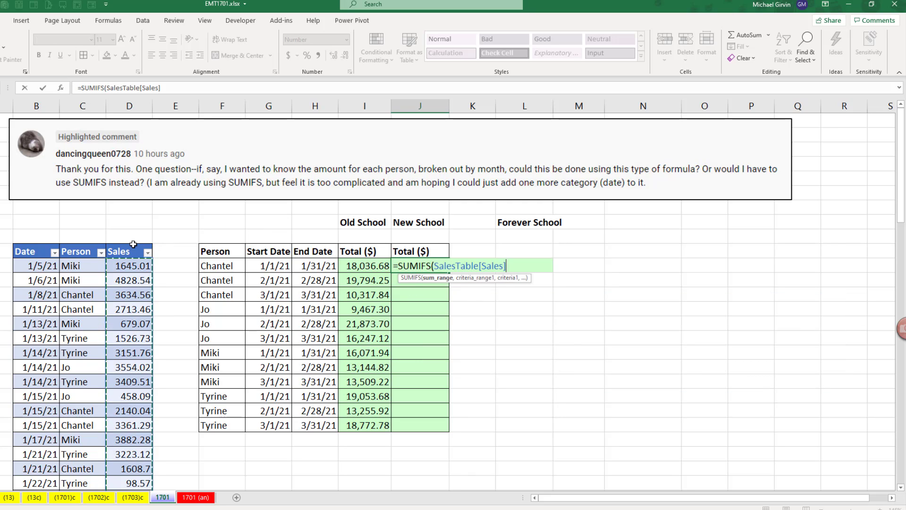
type(",")
left_click(34, 243)
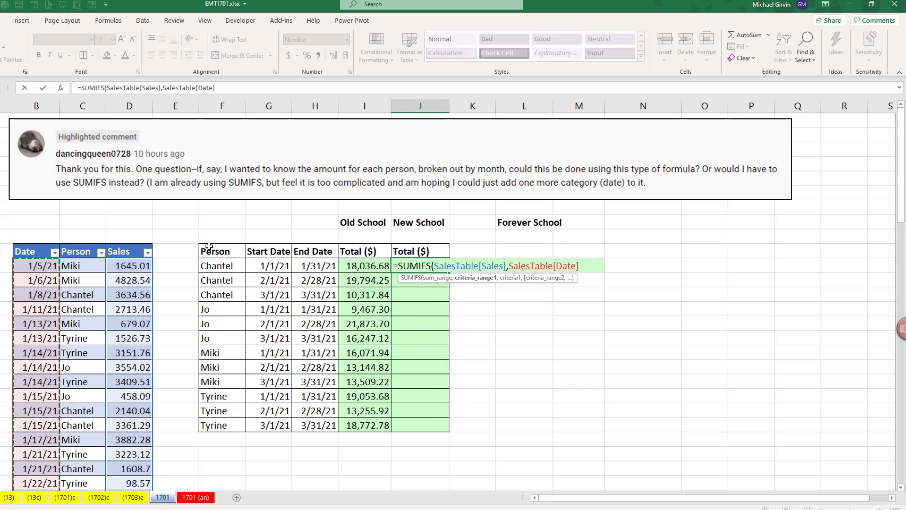
type(",\">=\"")
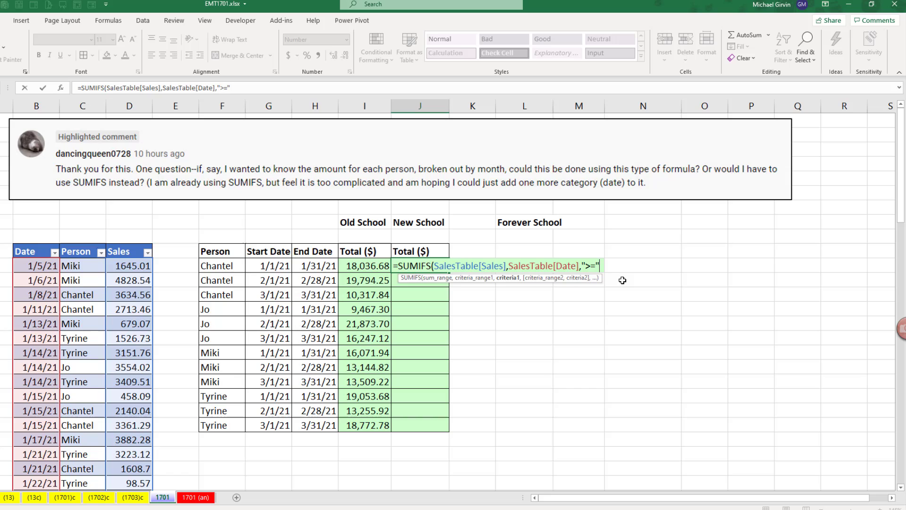
type("&")
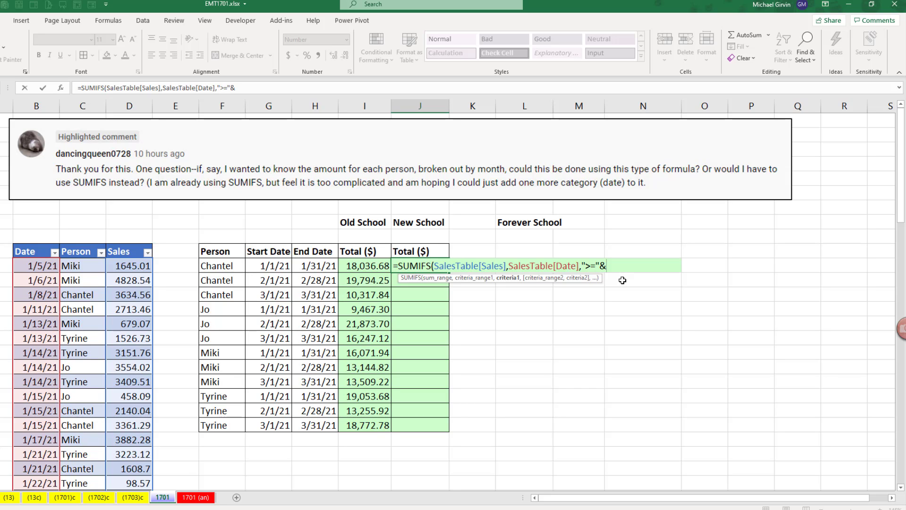
left_click(257, 267)
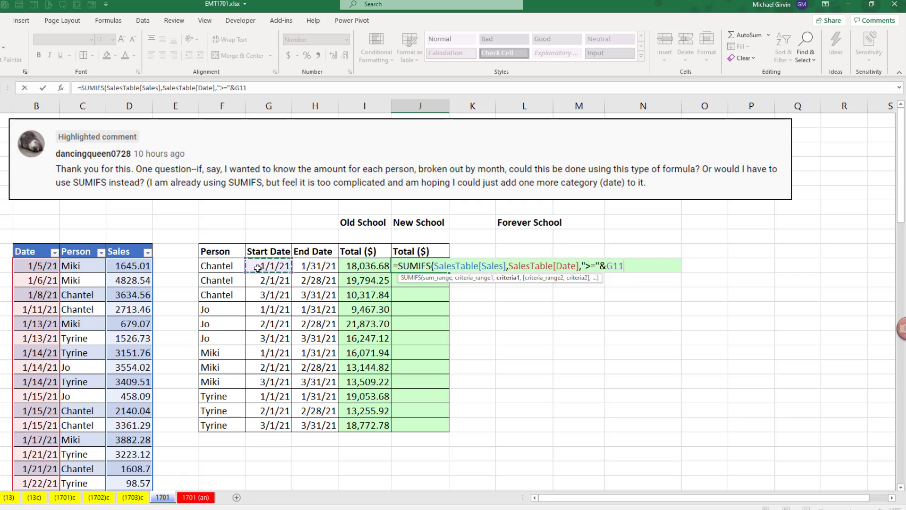
left_click_drag(258, 267, 274, 426)
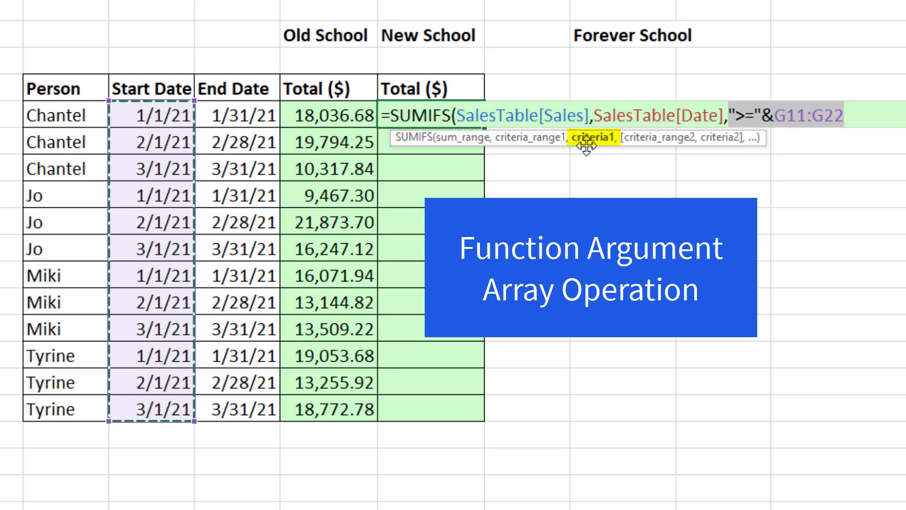
- Add the Date "<="&H11:H22 condition and close the parenthesis
left_click(513, 282)
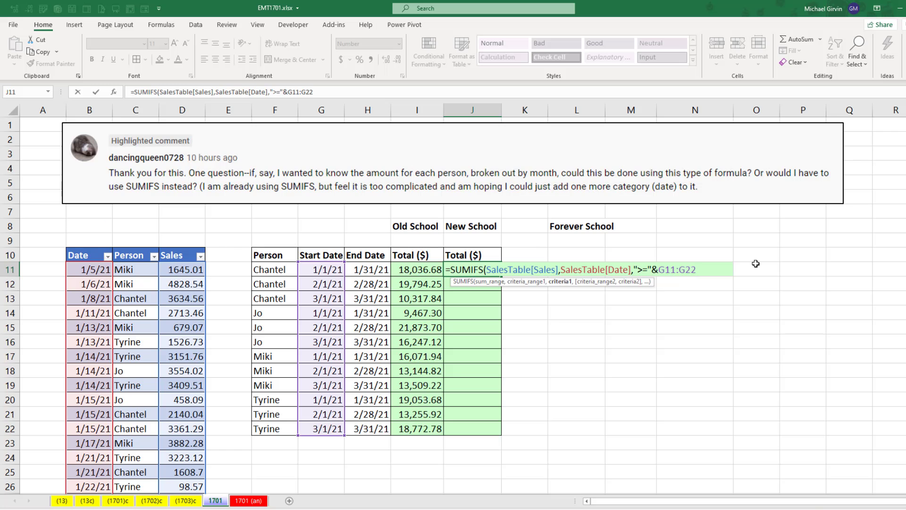
type(",")
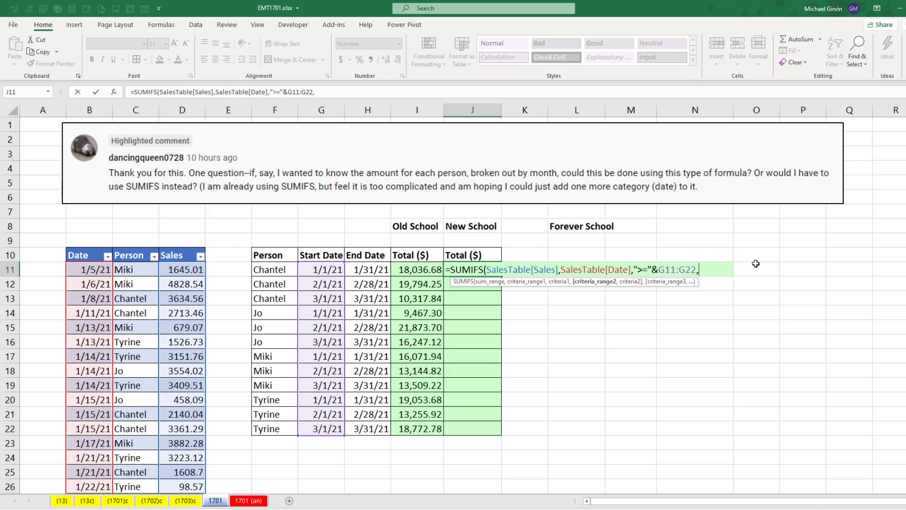
left_click(92, 246)
type(",")
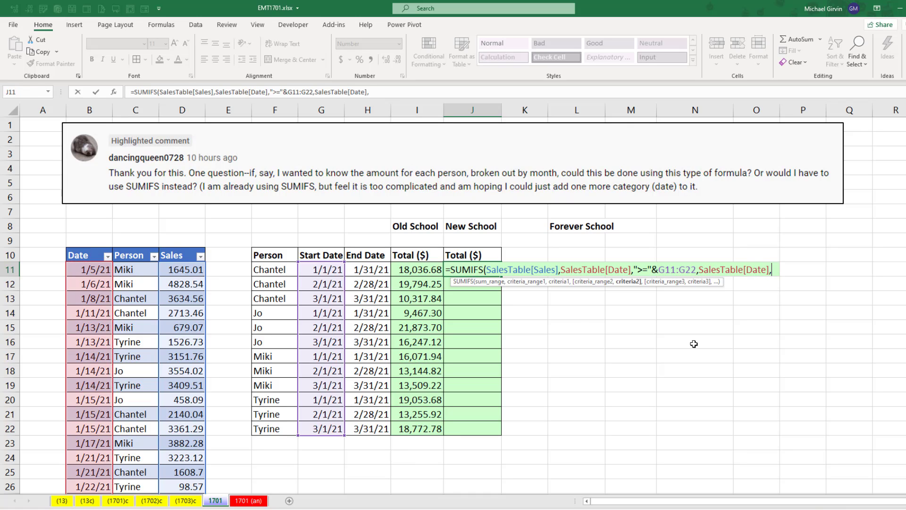
type("\"<=\"")
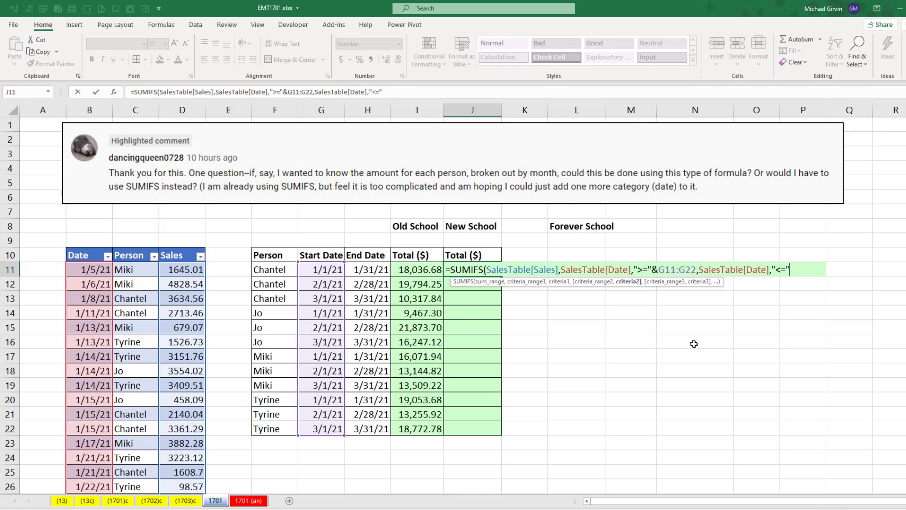
type("&")
left_click_drag(368, 270, 359, 424)
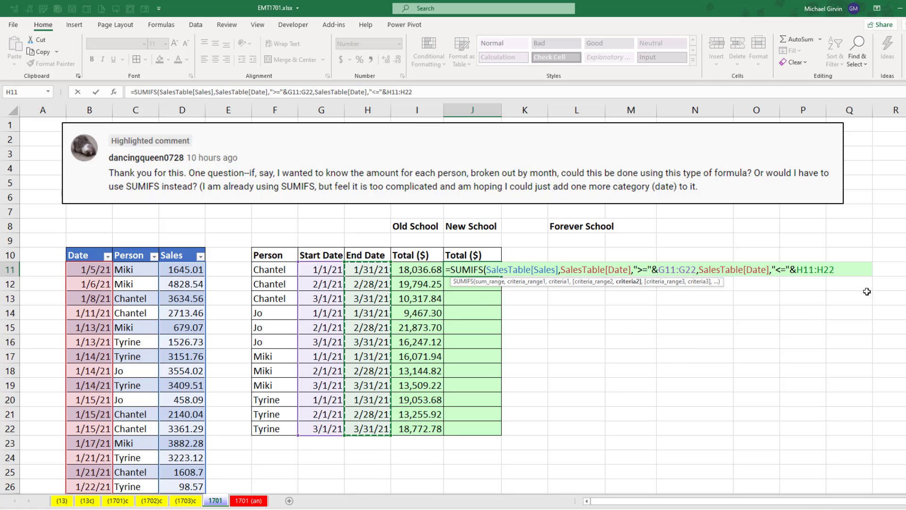
type(")")
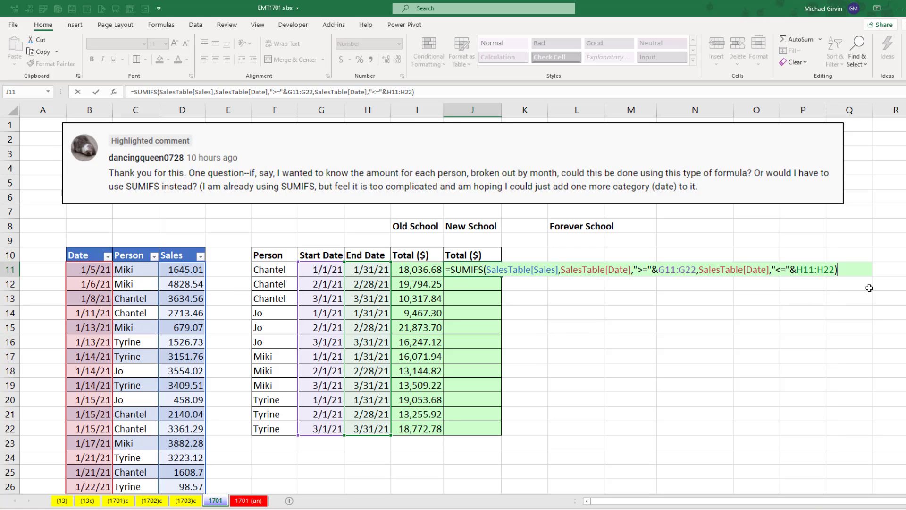
- Enter the New School formula and inspect the spilled totals in J13, J14 and J11
key("Return")
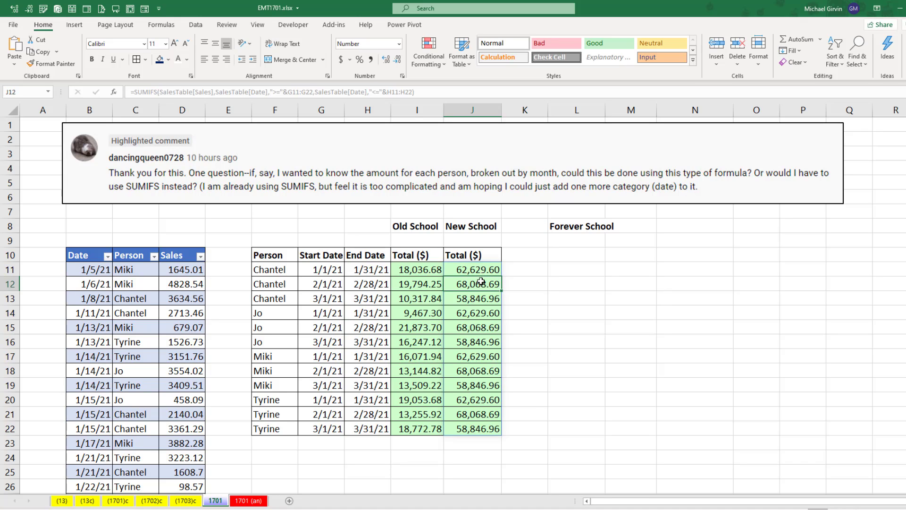
left_click(456, 302)
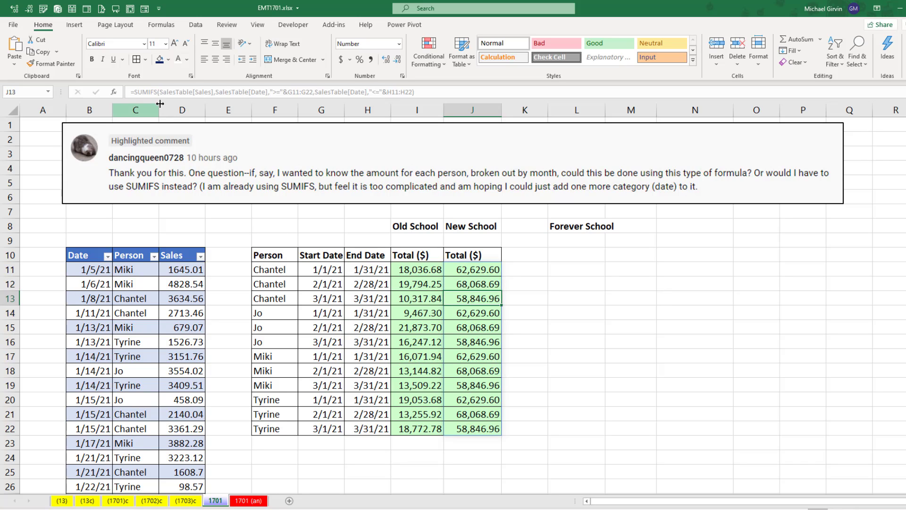
left_click(465, 312)
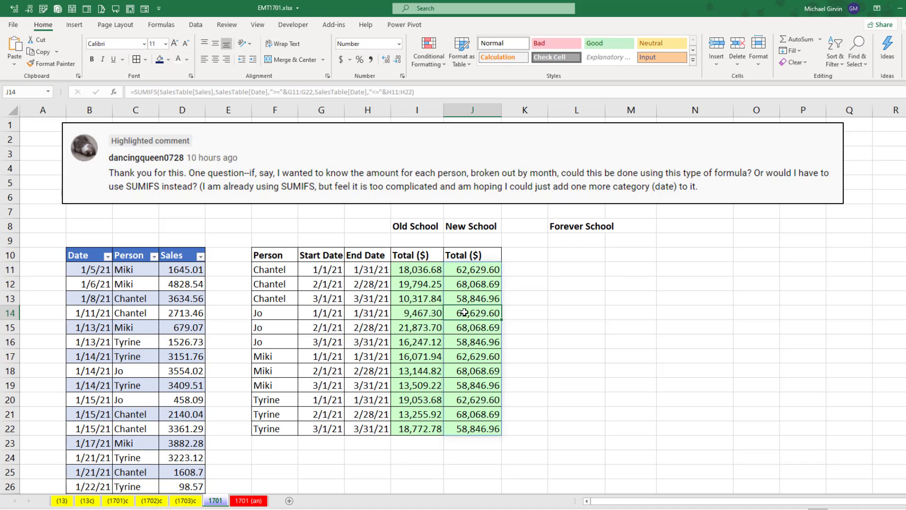
left_click(473, 272)
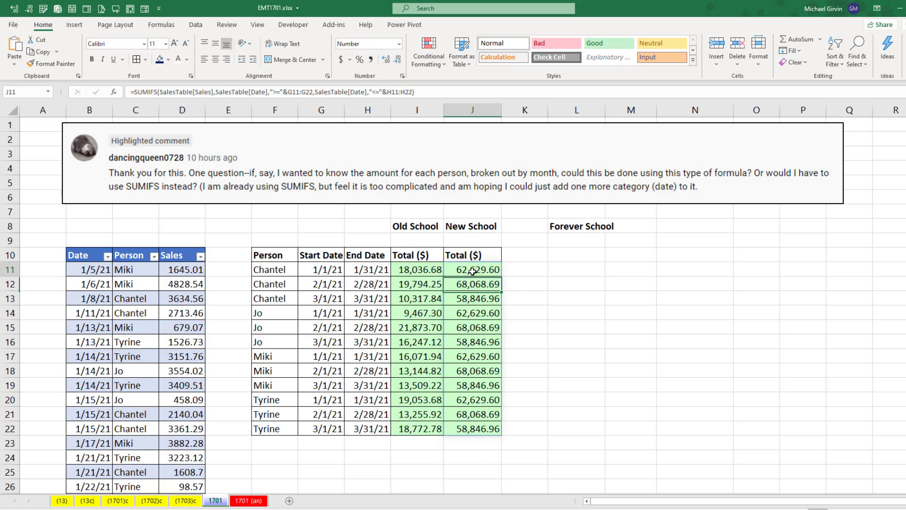
- Append SalesTable[Person],F11:F22 to the J11 formula so totals match Old School
key("F2")
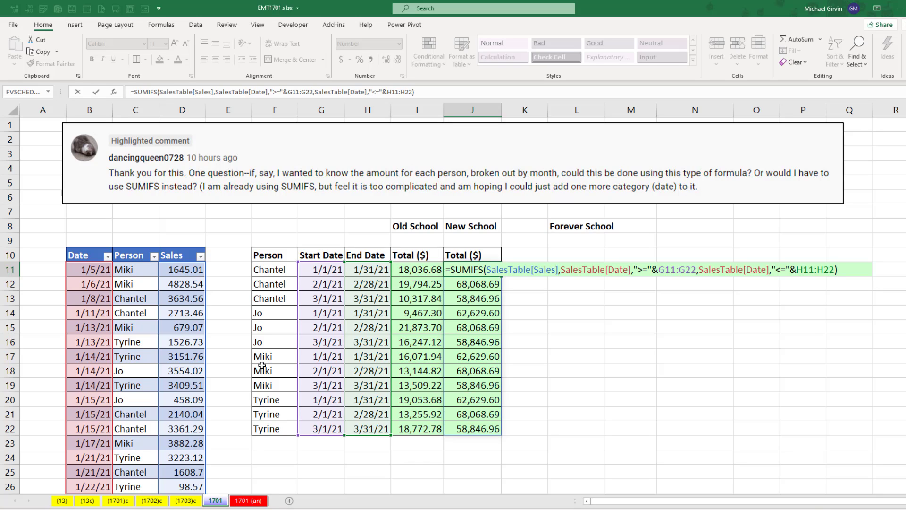
left_click(833, 272)
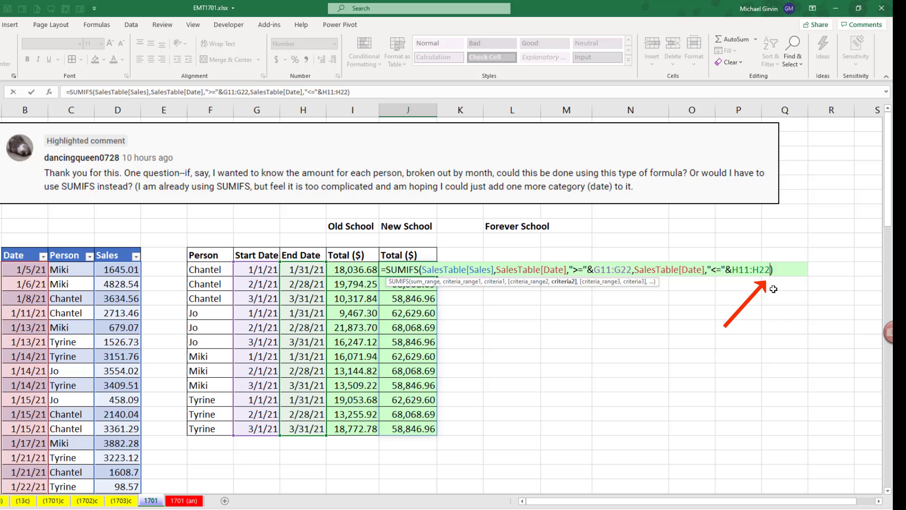
type(",")
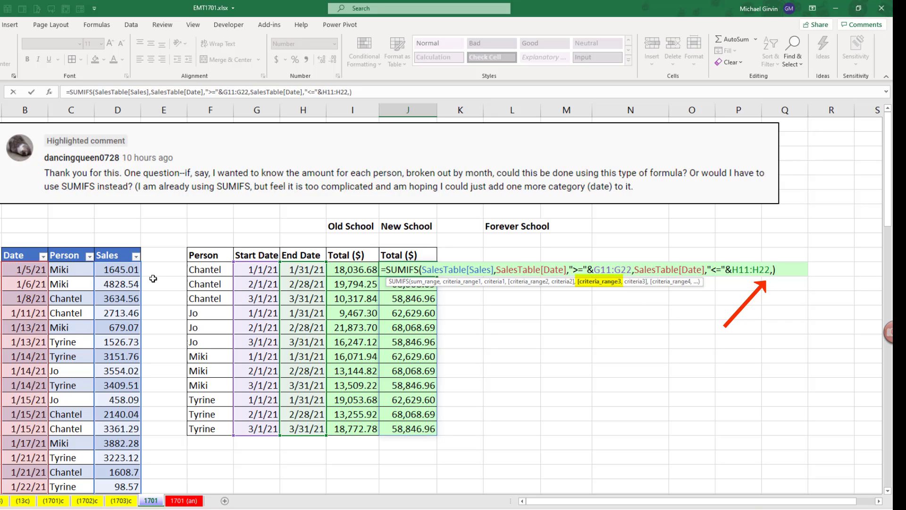
left_click(72, 248)
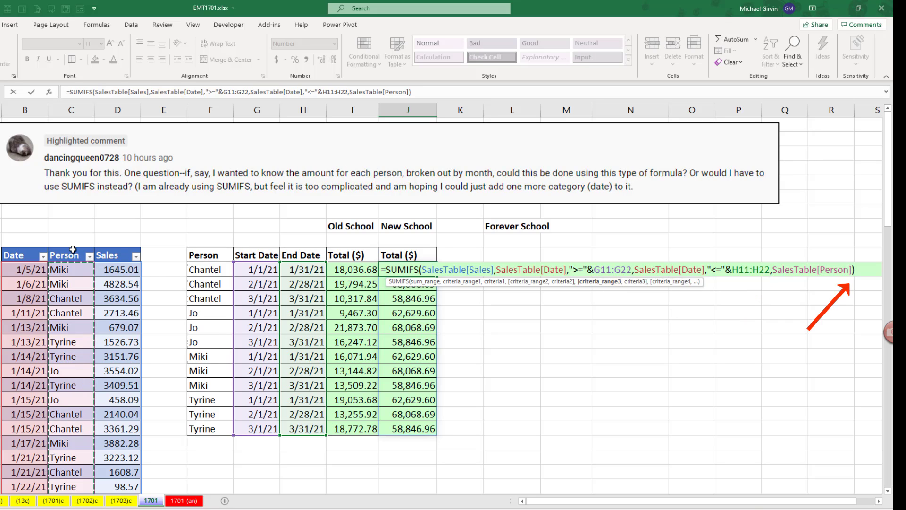
type(",")
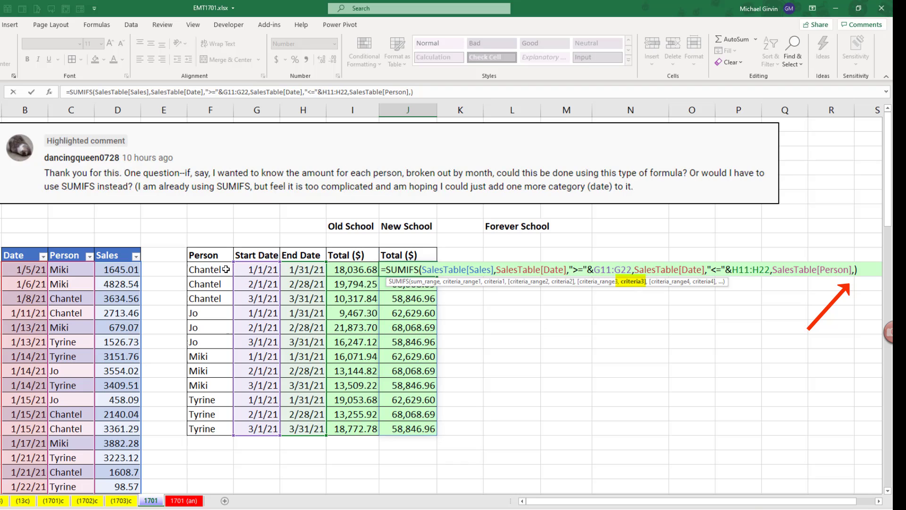
left_click_drag(215, 270, 212, 431)
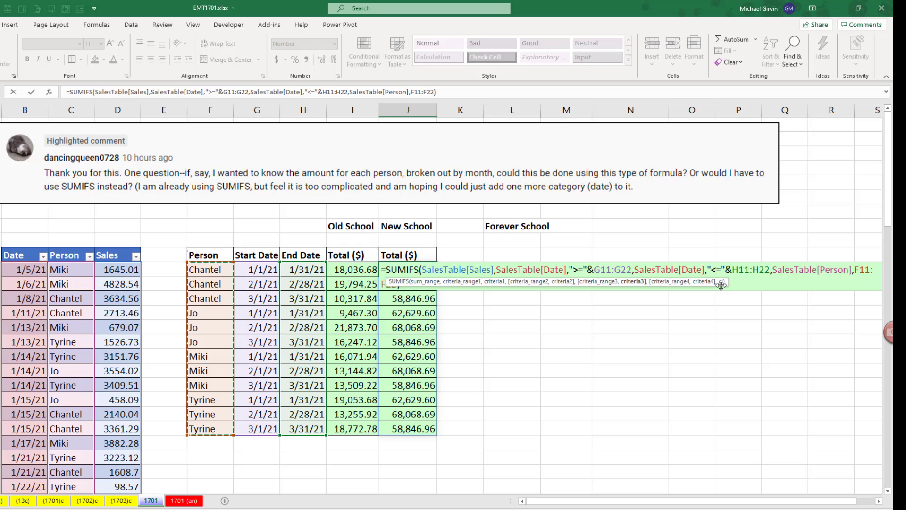
left_click_drag(722, 283, 715, 307)
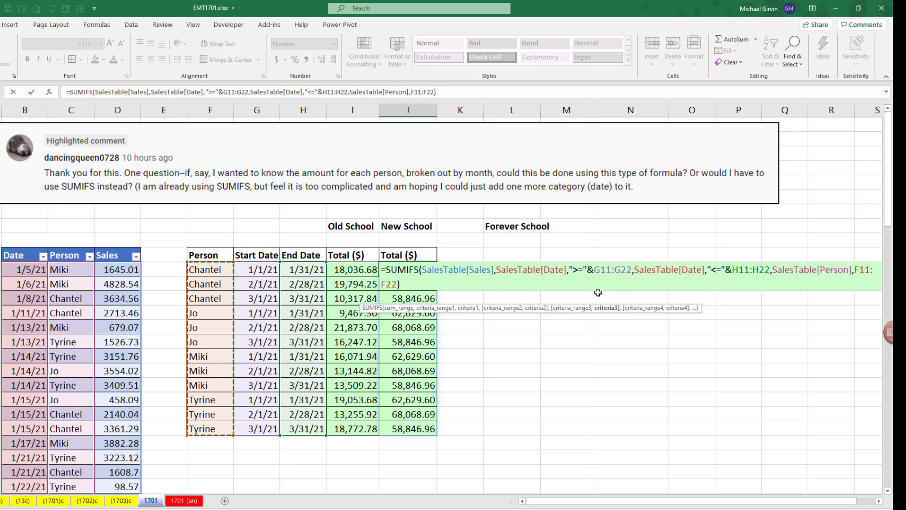
key("Return")
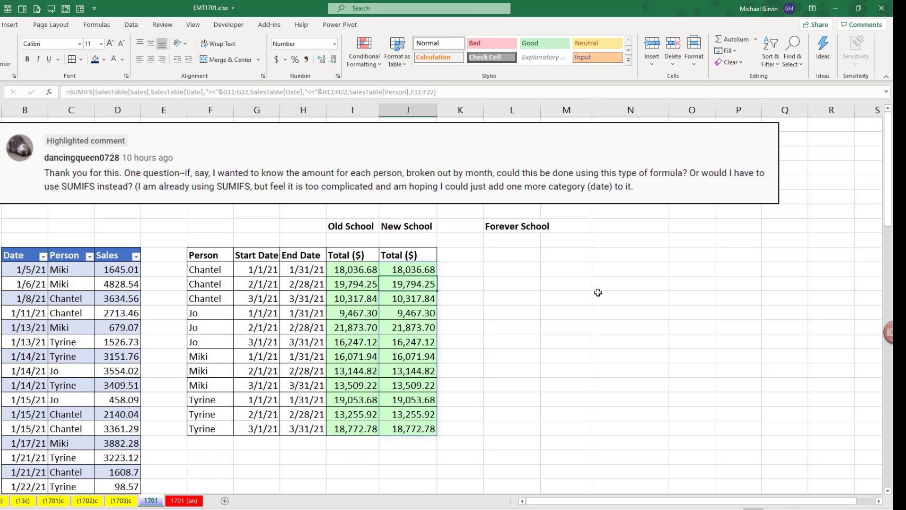
double_click(370, 269)
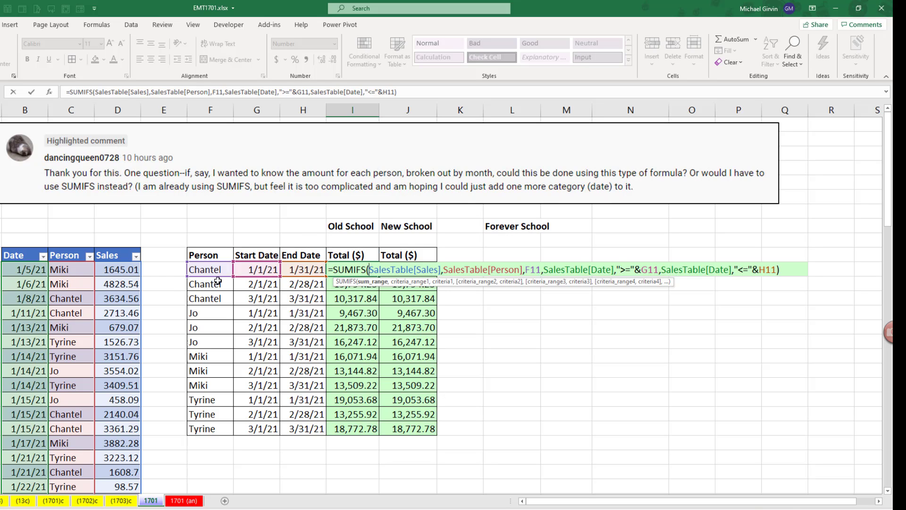
key("ctrl+Return")
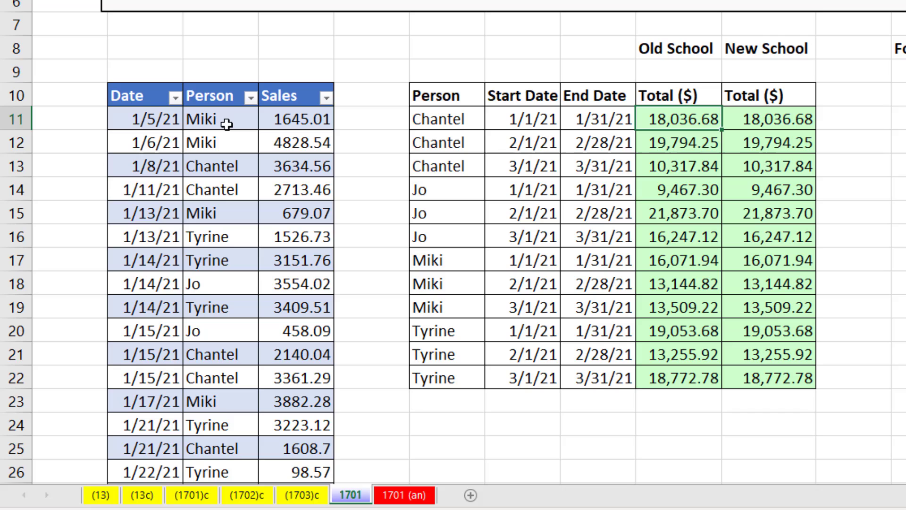
left_click(278, 118)
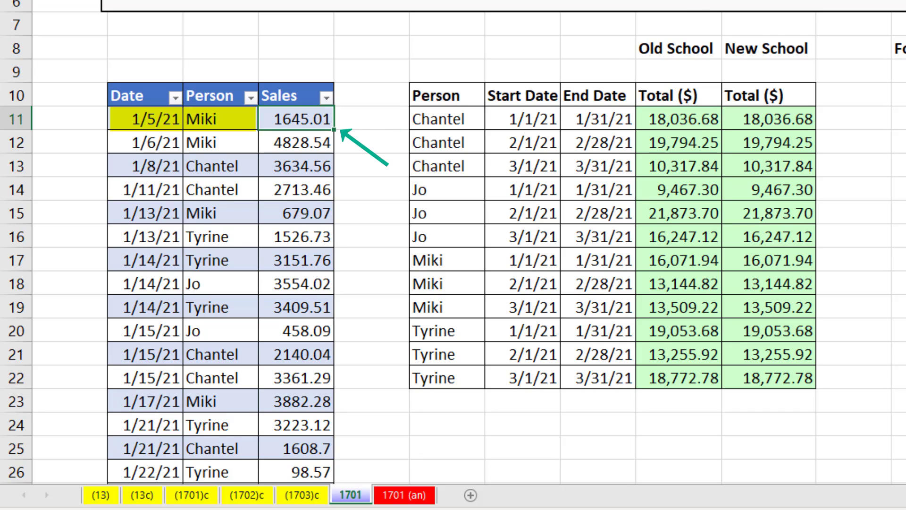
type("1")
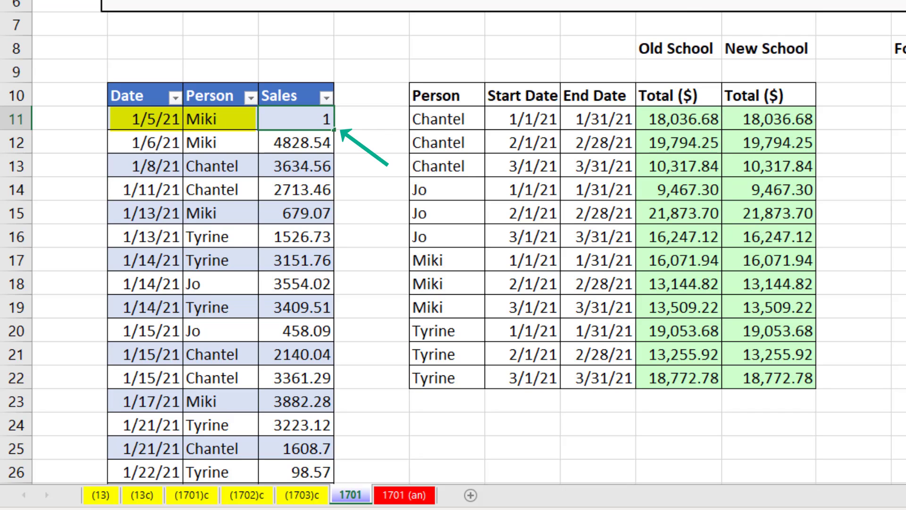
key("Return")
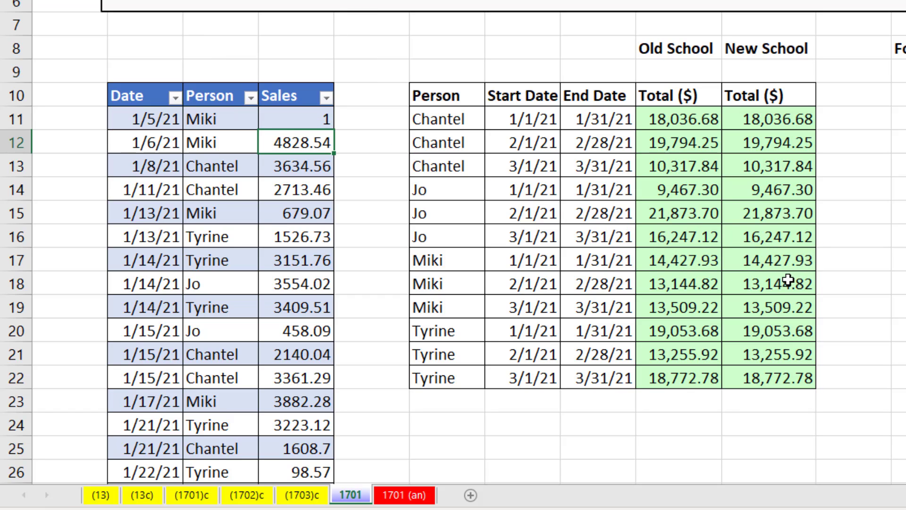
key("ctrl+z")
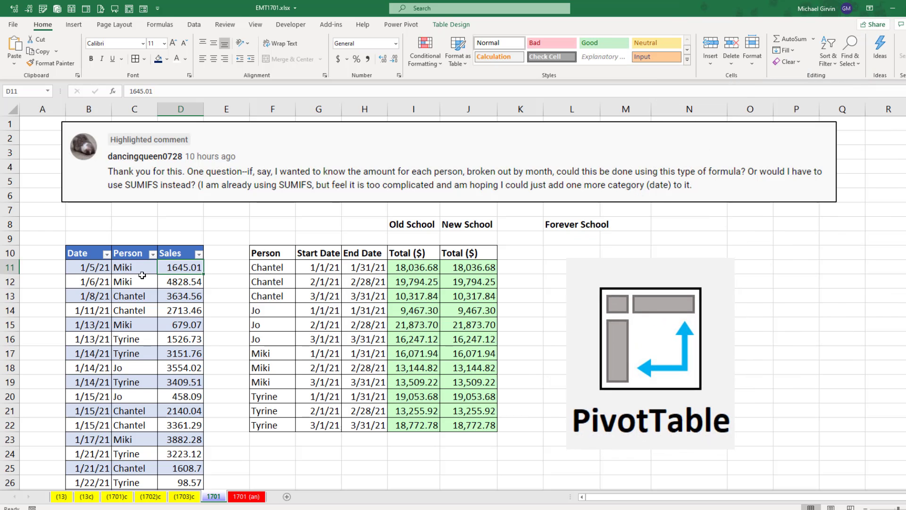
- Insert a PivotTable from SalesTable at cell L10 on the existing 1701 sheet
left_click(142, 271)
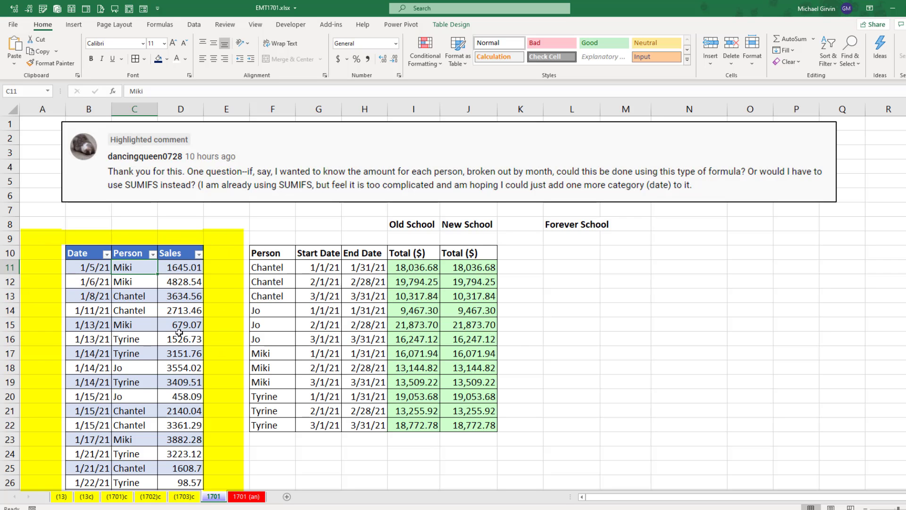
left_click(81, 26)
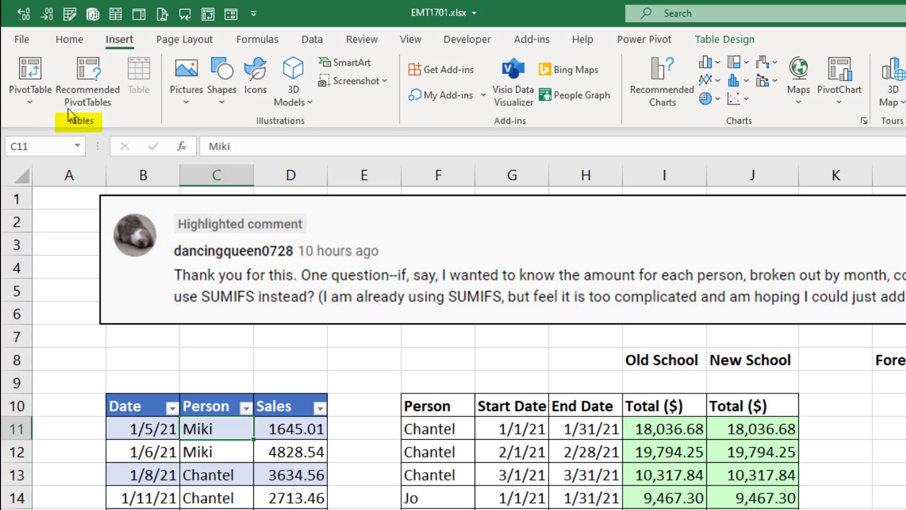
left_click(36, 104)
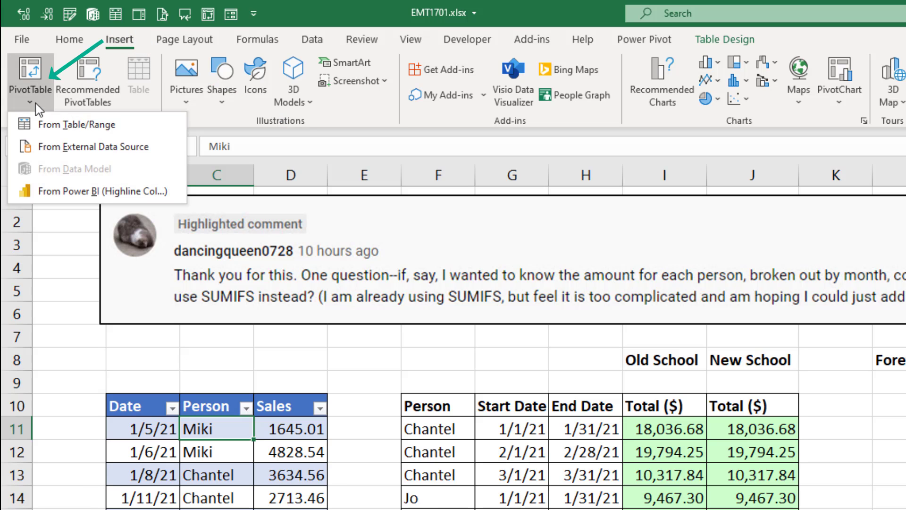
left_click(50, 126)
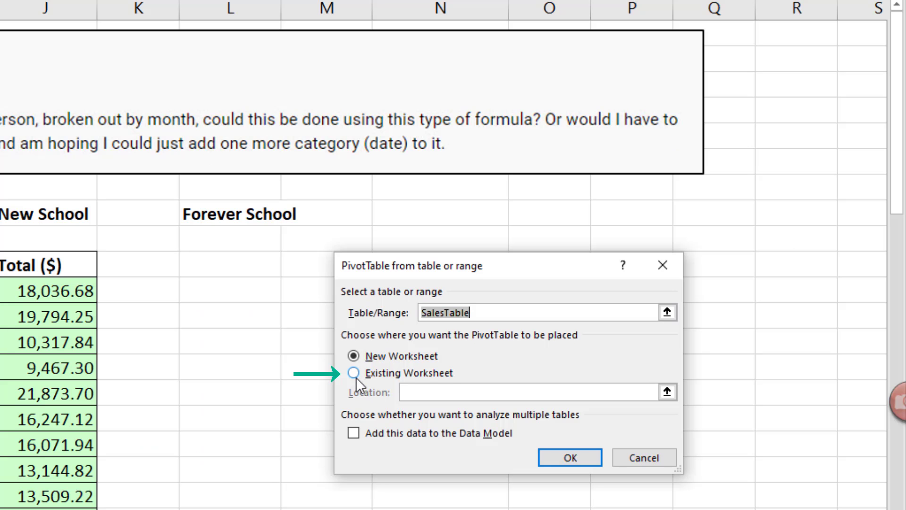
left_click(356, 377)
left_click(209, 270)
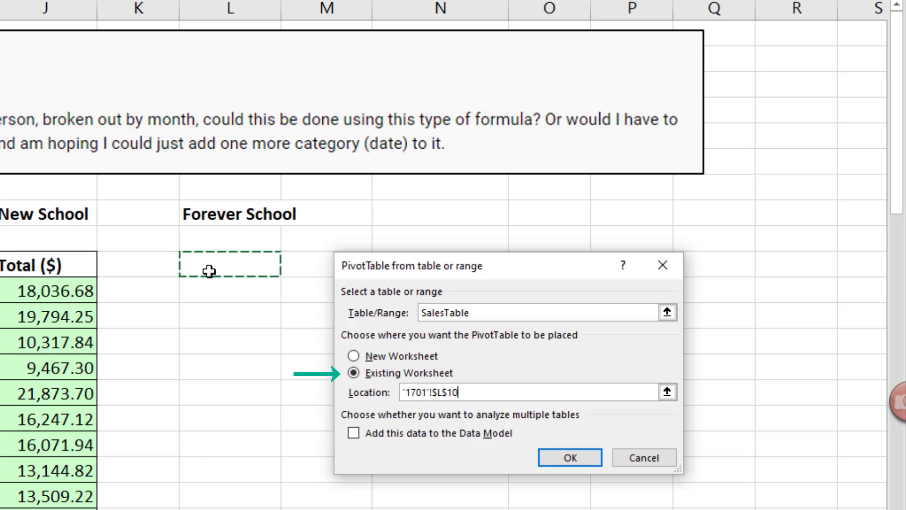
left_click(571, 457)
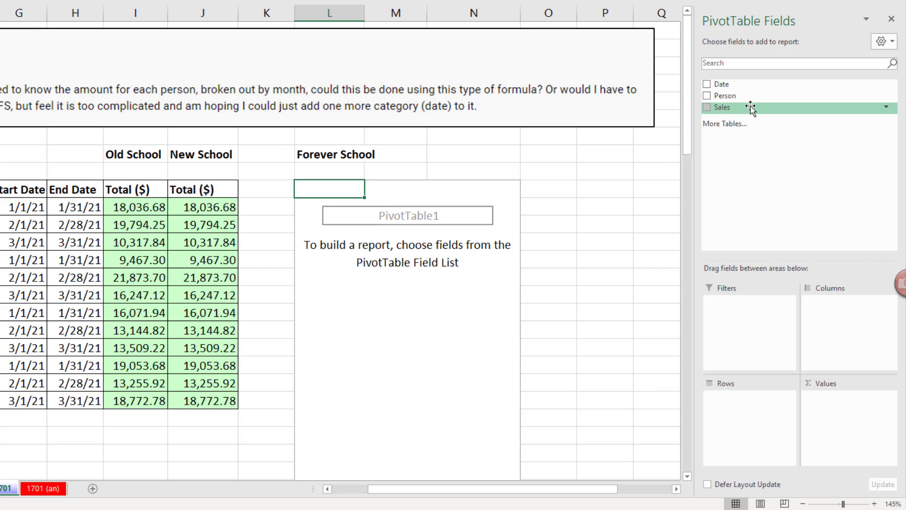
- Put Person and Months in the pivot Rows and Sum of Sales in Values
left_click_drag(730, 99, 739, 415)
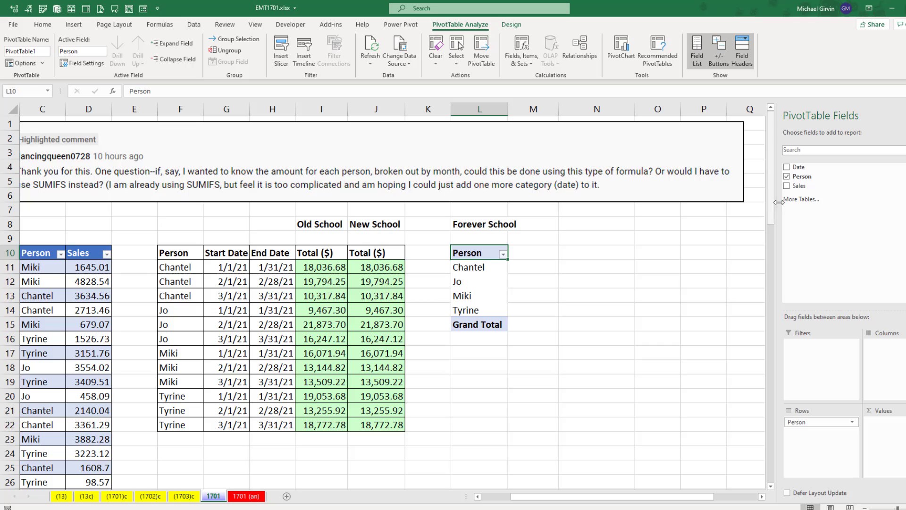
left_click_drag(805, 167, 303, 280)
left_click_drag(236, 454, 184, 325)
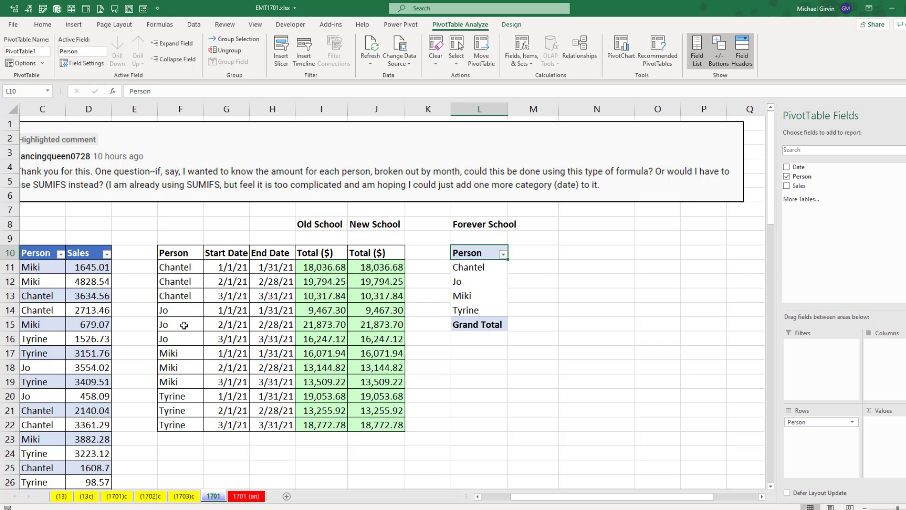
left_click_drag(48, 372, 812, 333)
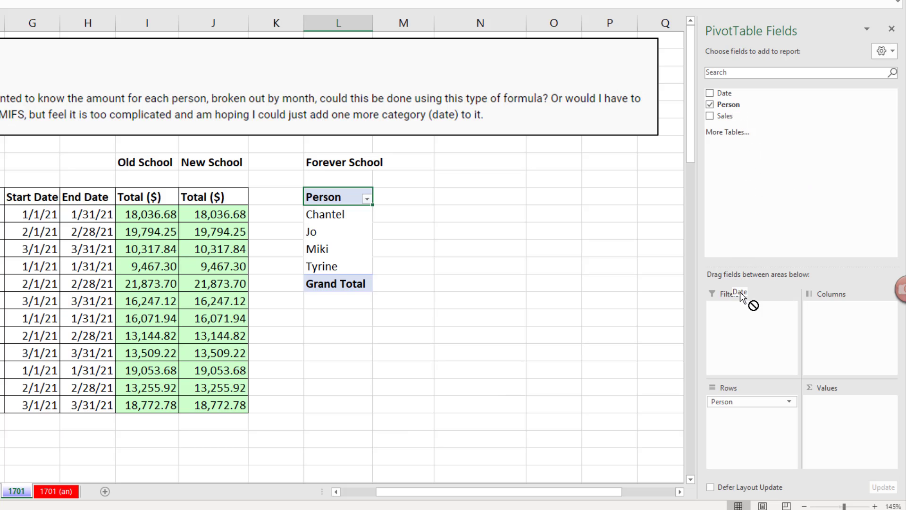
left_click_drag(740, 293, 724, 419)
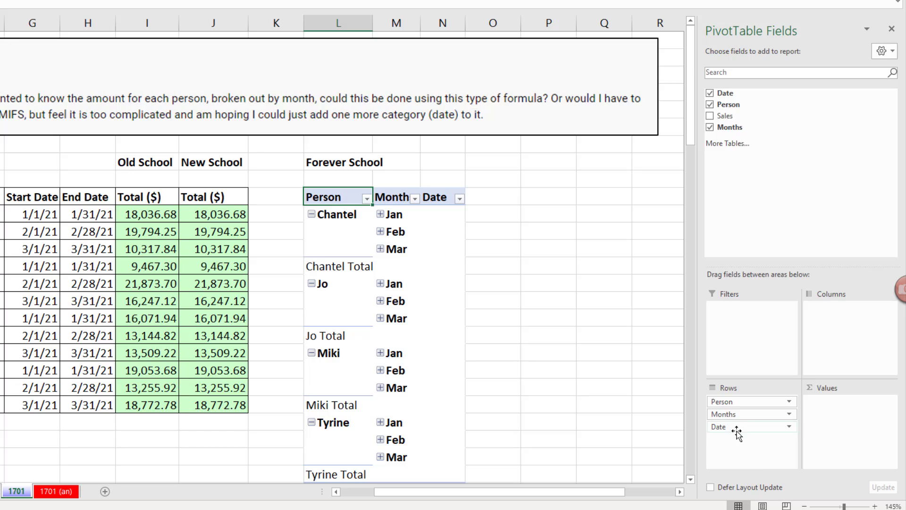
left_click_drag(734, 426, 558, 347)
left_click_drag(724, 115, 835, 451)
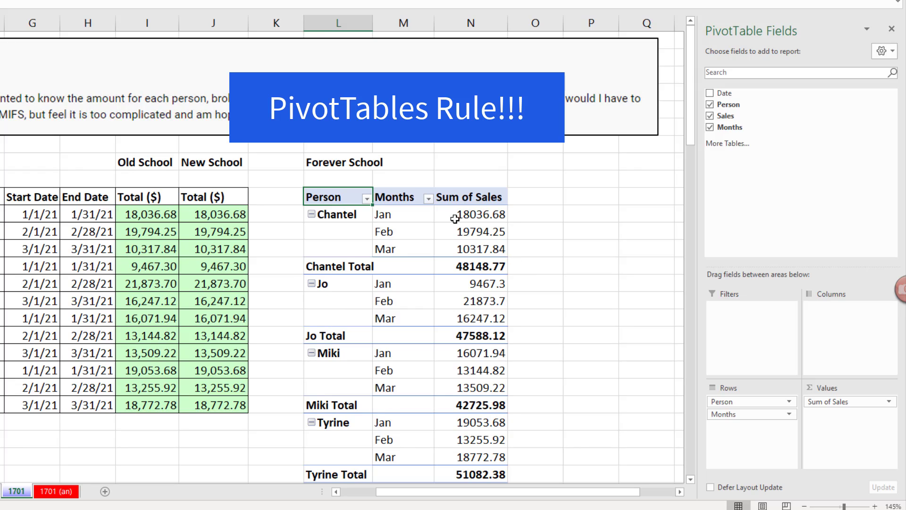
- Format the pivot sales values as Number with 1000 separator
mouse_move(460, 217)
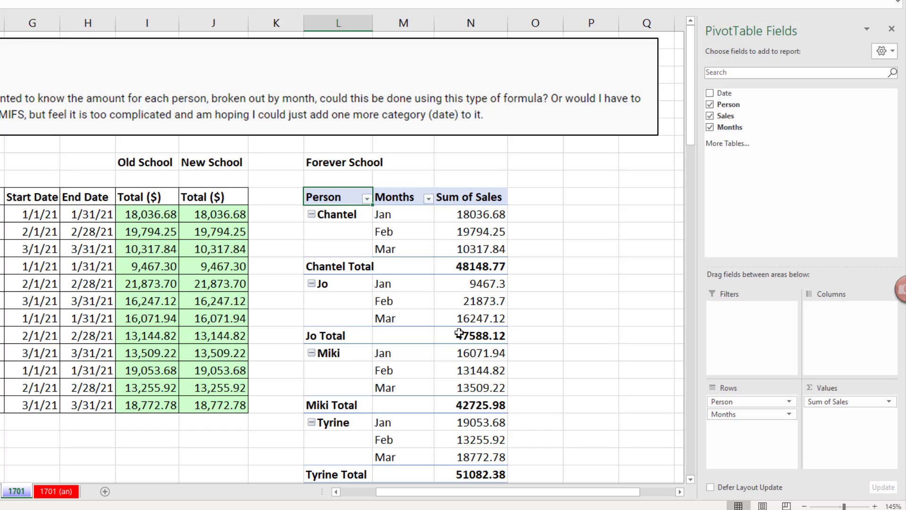
right_click(452, 219)
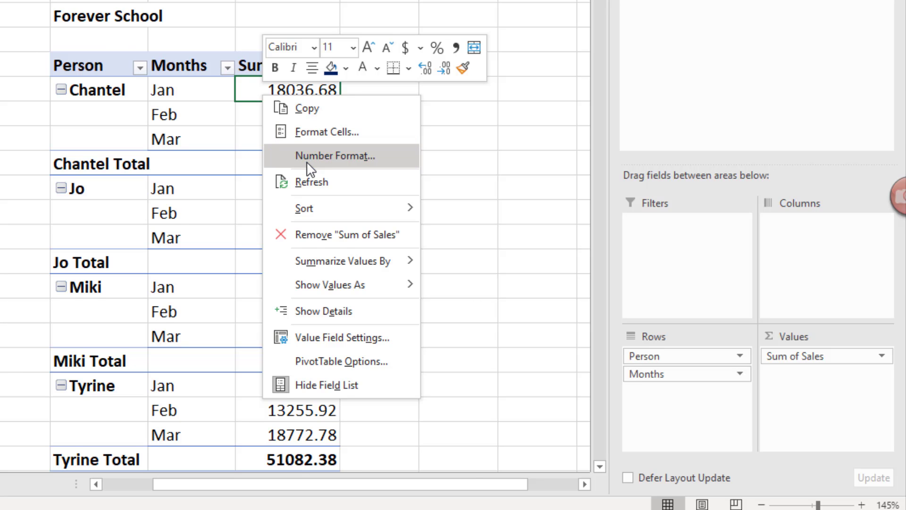
left_click(308, 163)
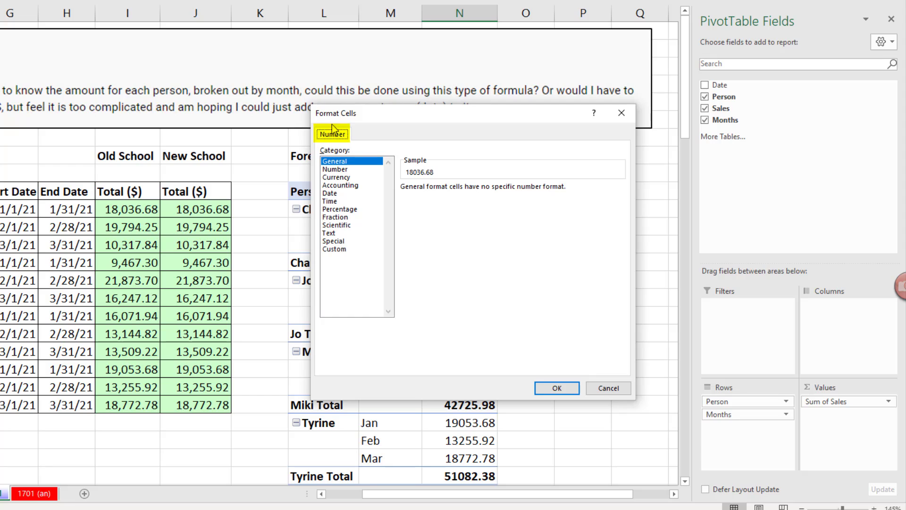
left_click(345, 169)
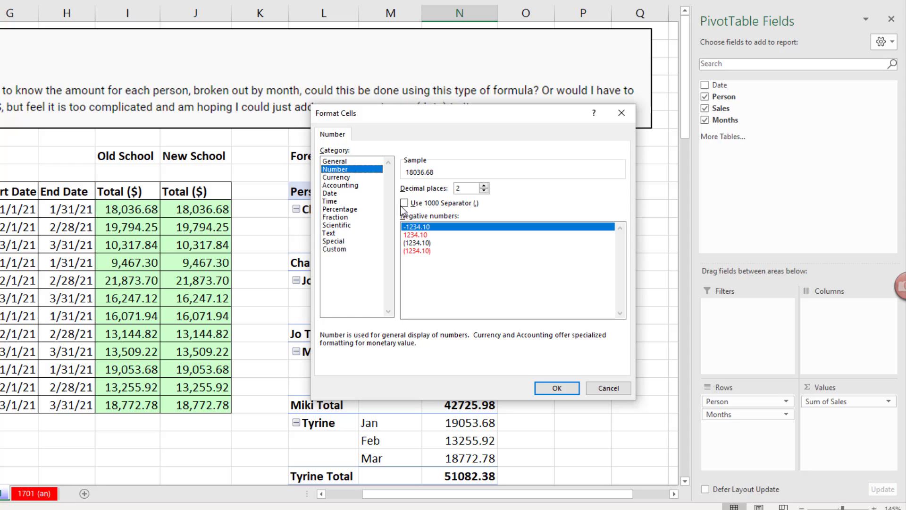
left_click(404, 204)
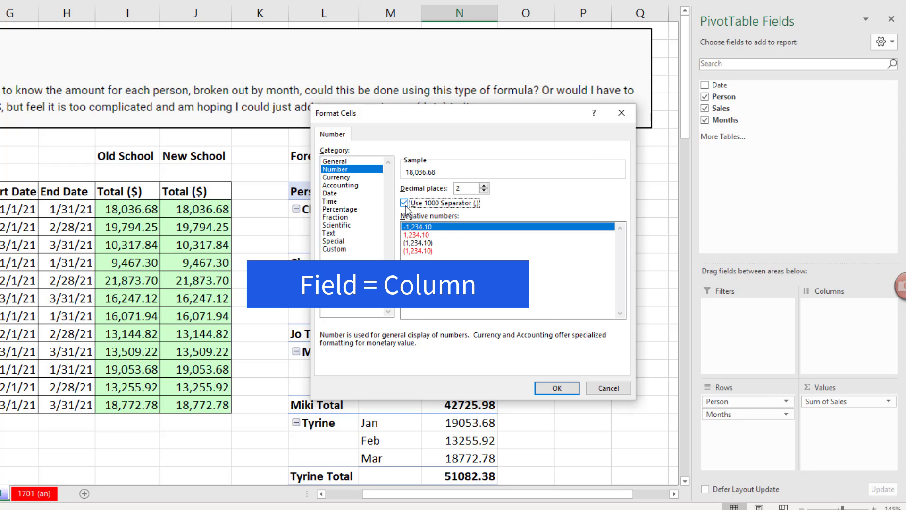
left_click(564, 389)
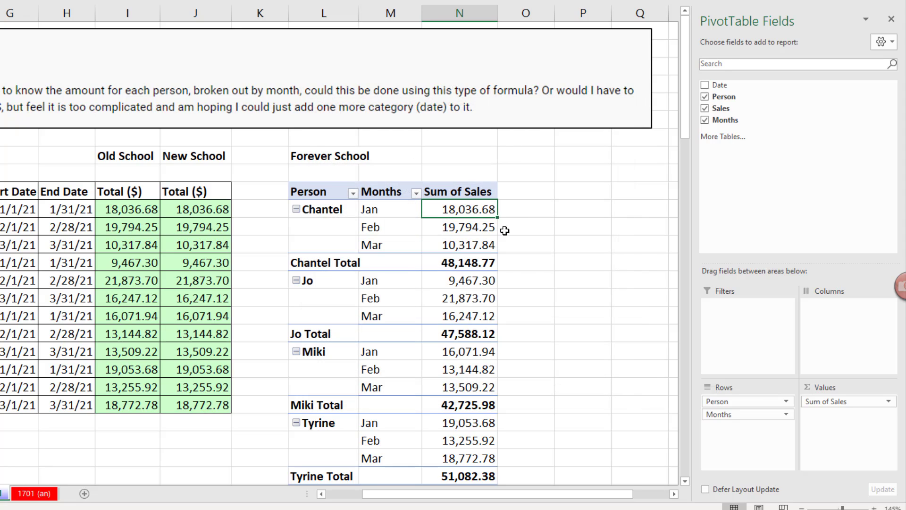
- Rename the value field header to 'Sum of Sales ($)'
double_click(491, 191)
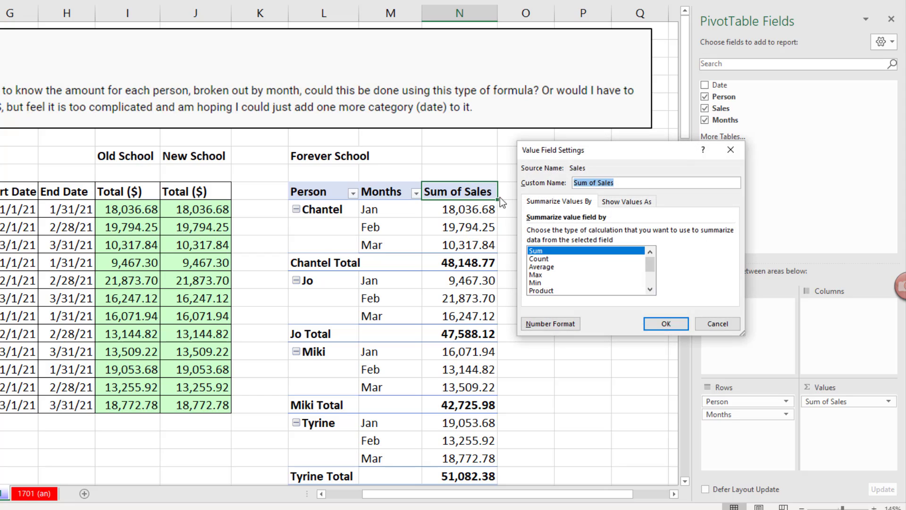
left_click(617, 186)
type("($")
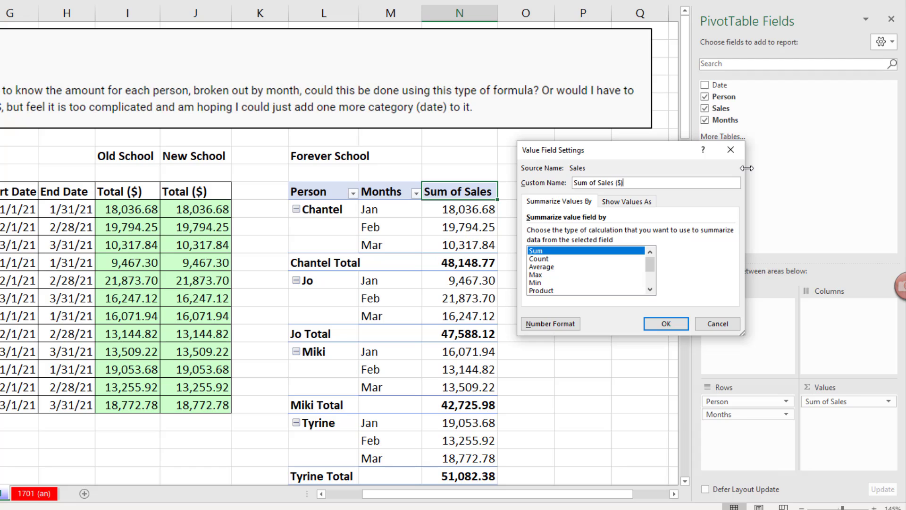
type(")")
left_click(666, 324)
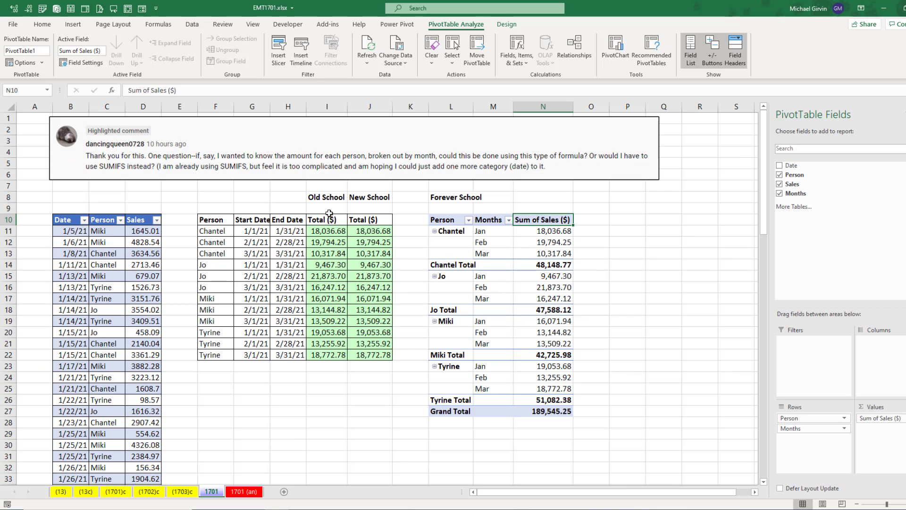
double_click(316, 229)
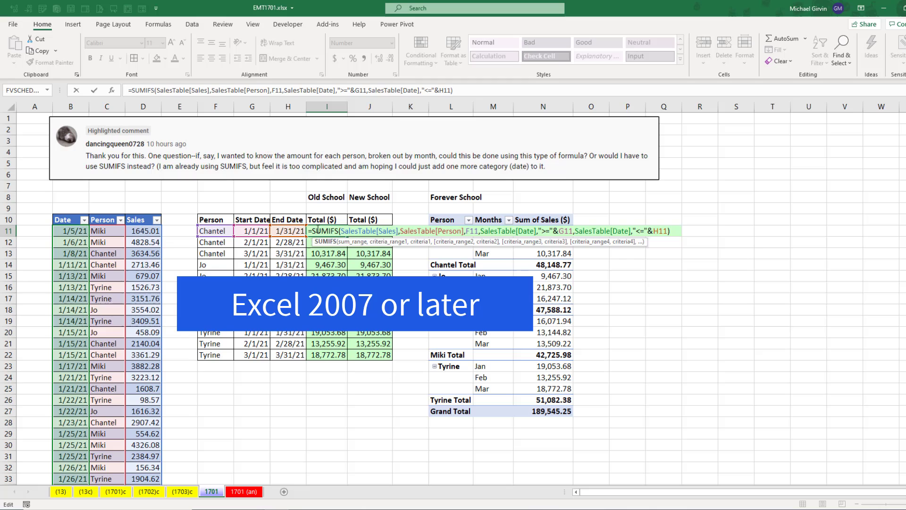
key("Escape")
double_click(377, 231)
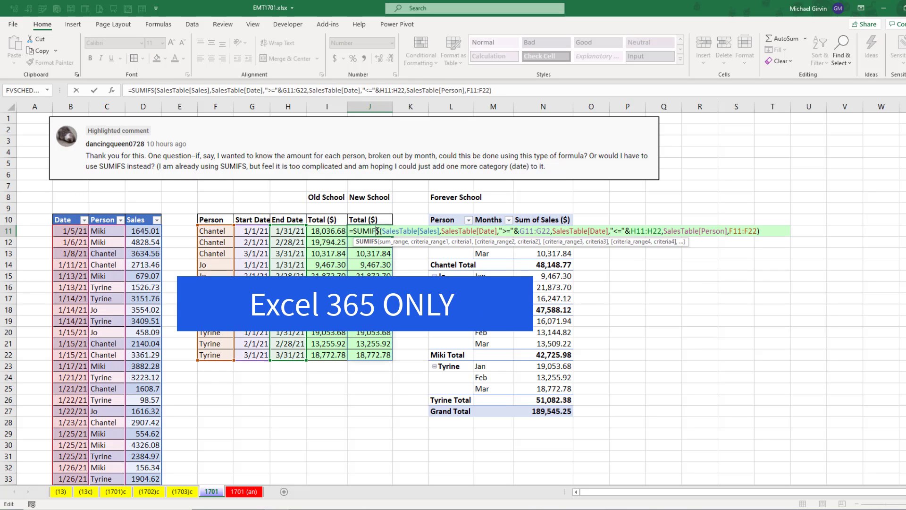
key("Escape")
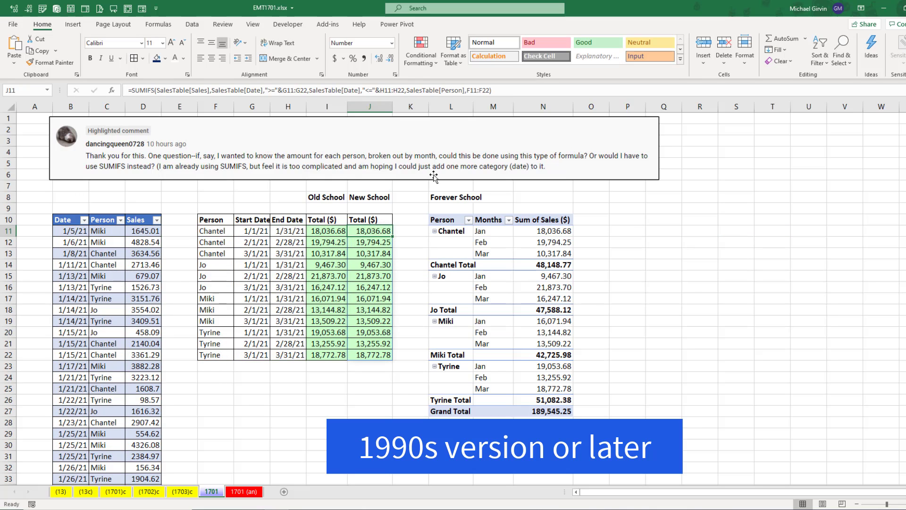
- Change Miki's first sales amount in D11 to 1
left_click(137, 233)
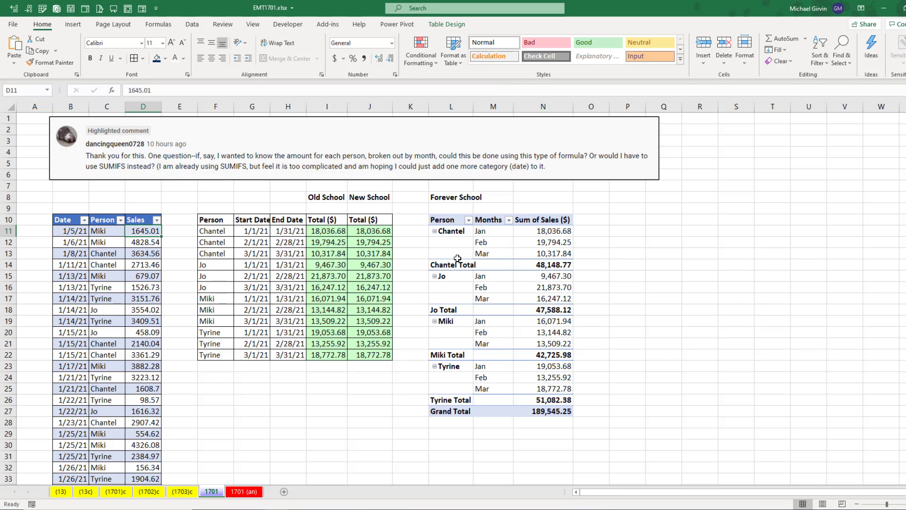
type("1")
key("Tab")
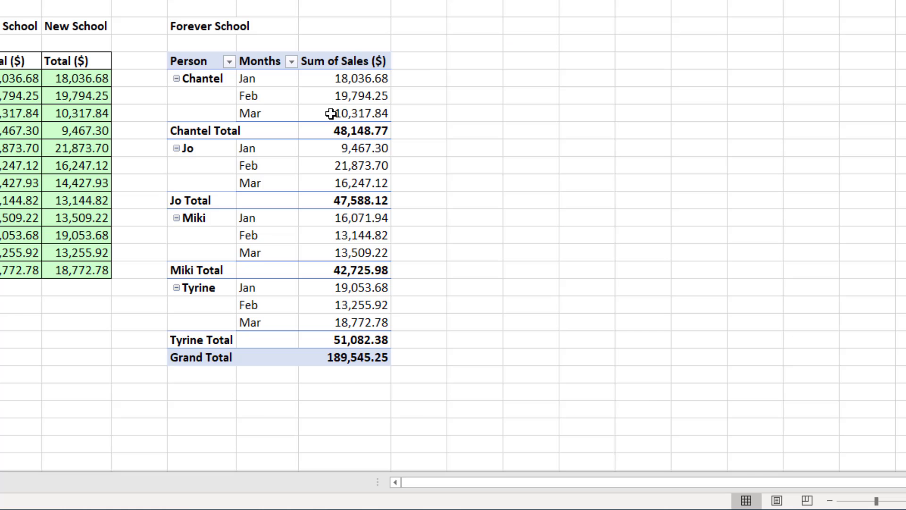
- Refresh the PivotTable and review the I11 and J11 formulas, leaving them unchanged
right_click(540, 258)
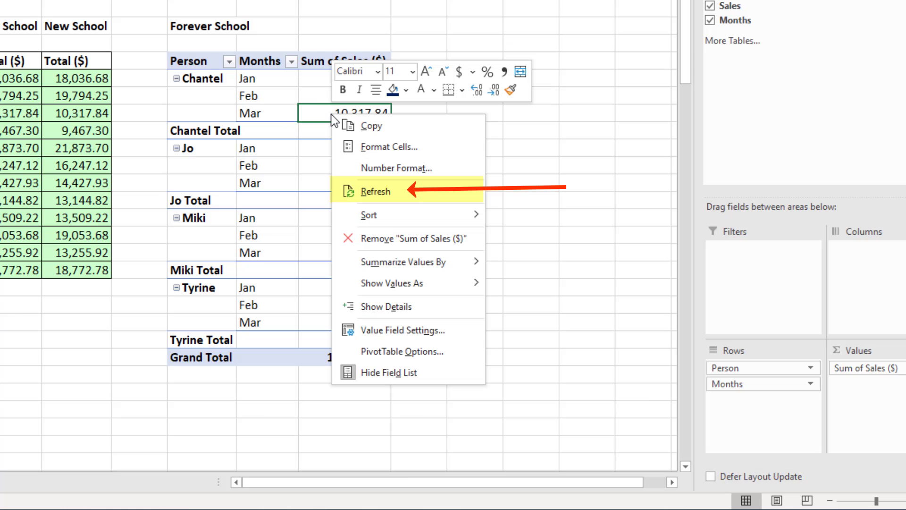
left_click(364, 197)
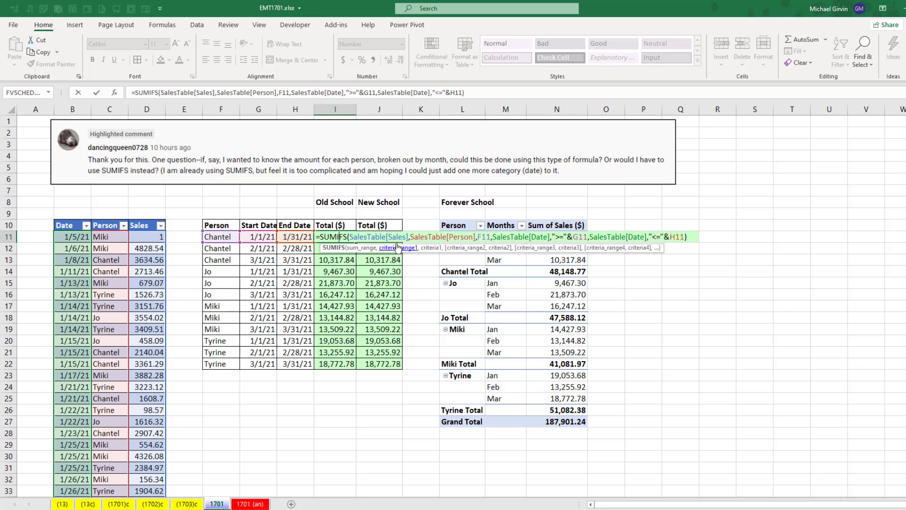
key("Escape")
double_click(386, 237)
key("Escape")
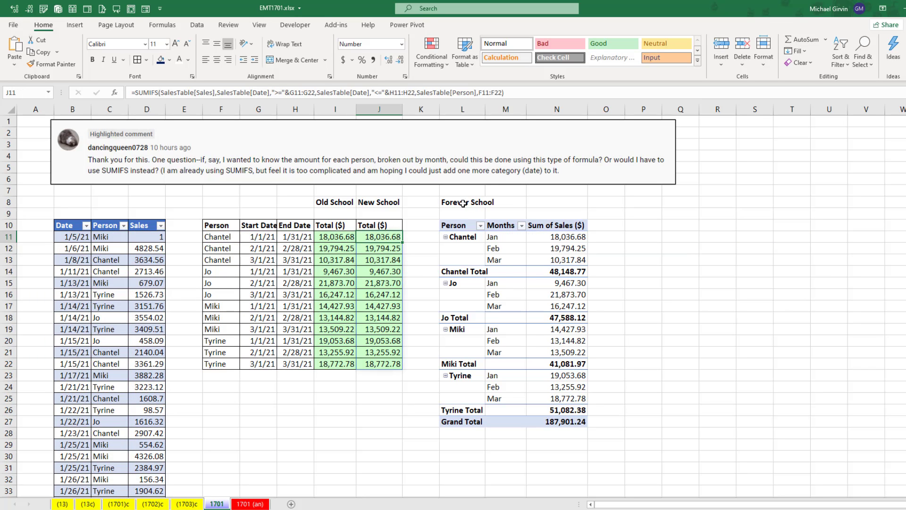